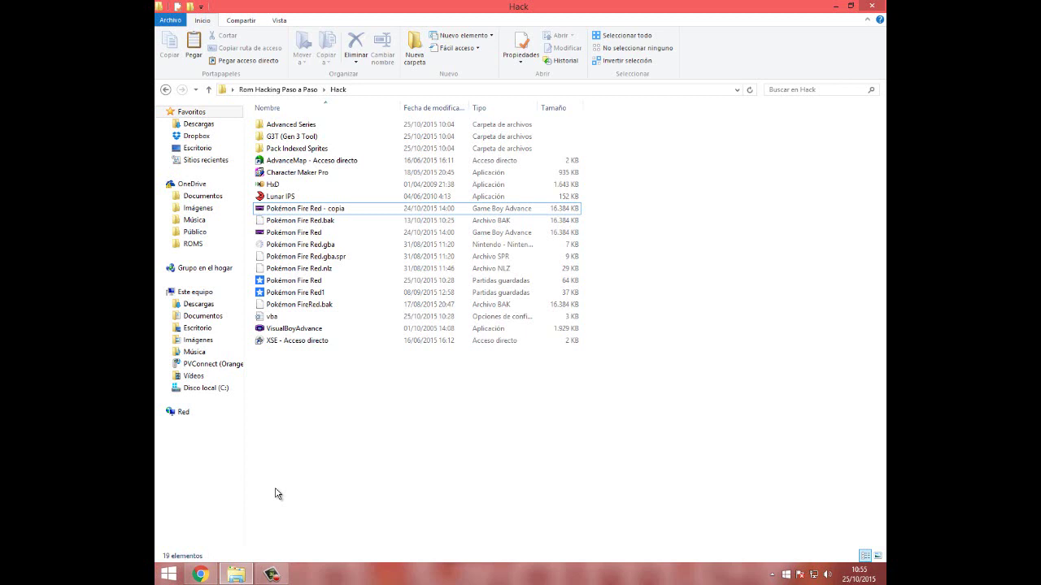
Step: Run the Pokémon Fire Red ROM in VisualBoyAdvance and maximize the emulator window
click(310, 137)
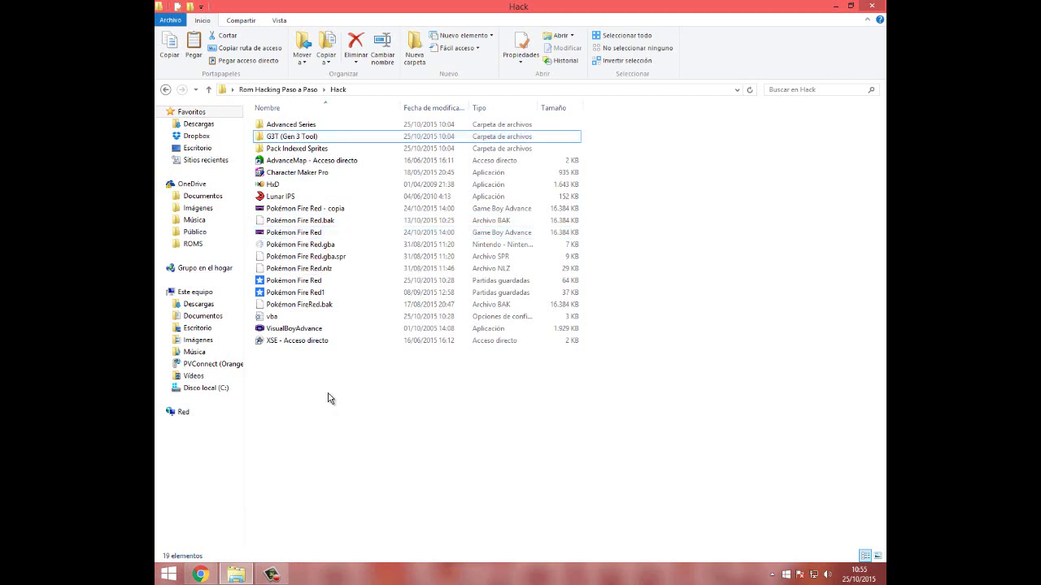
click(340, 234)
drag(313, 335, 302, 333)
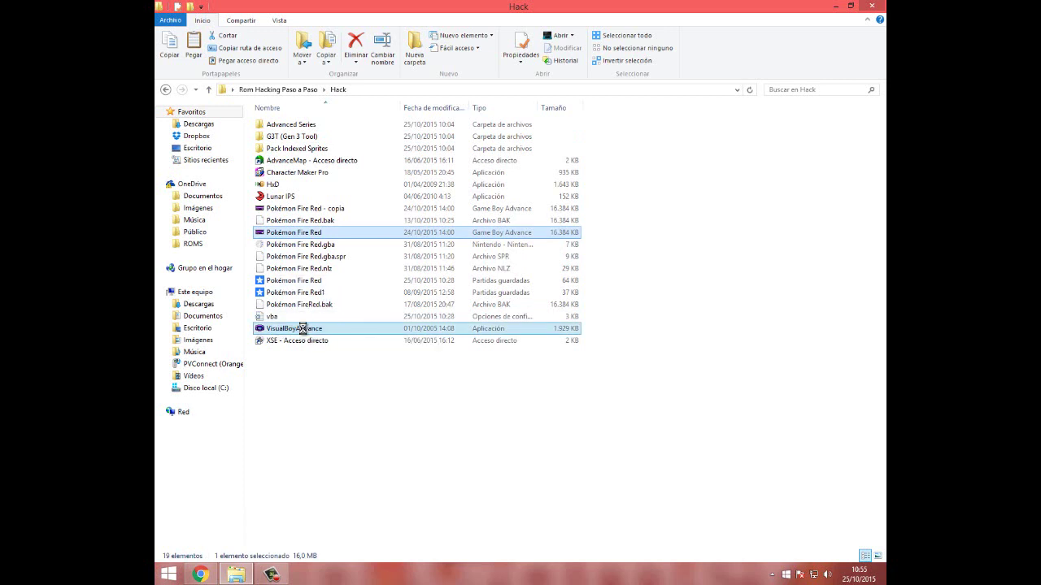
click(557, 299)
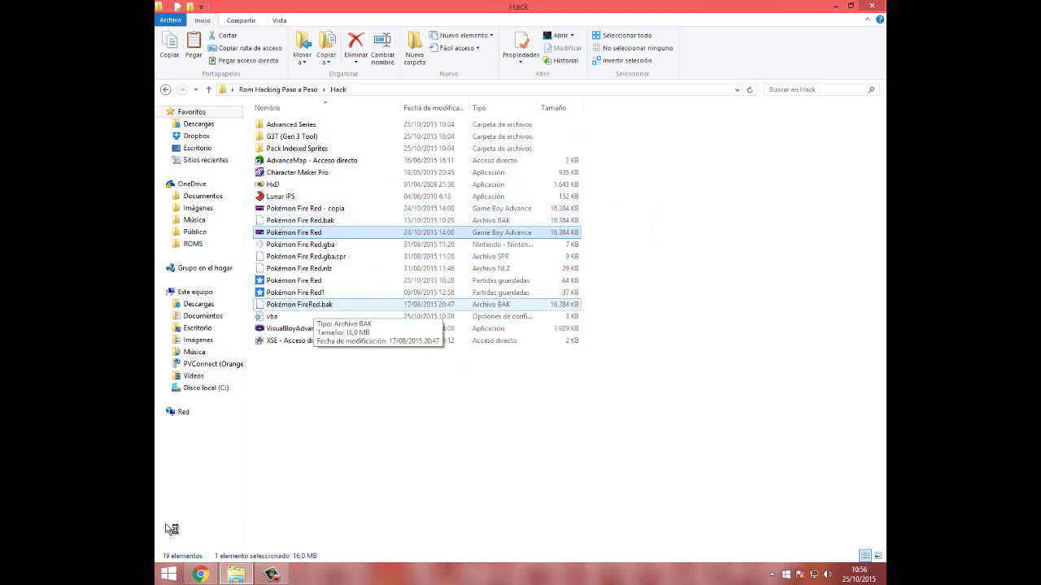
click(610, 456)
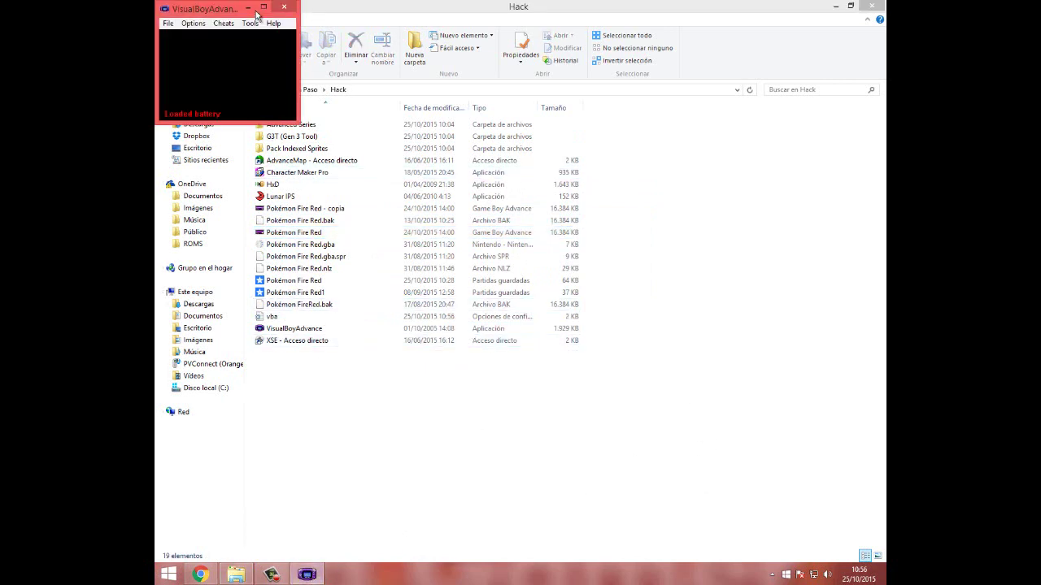
click(265, 8)
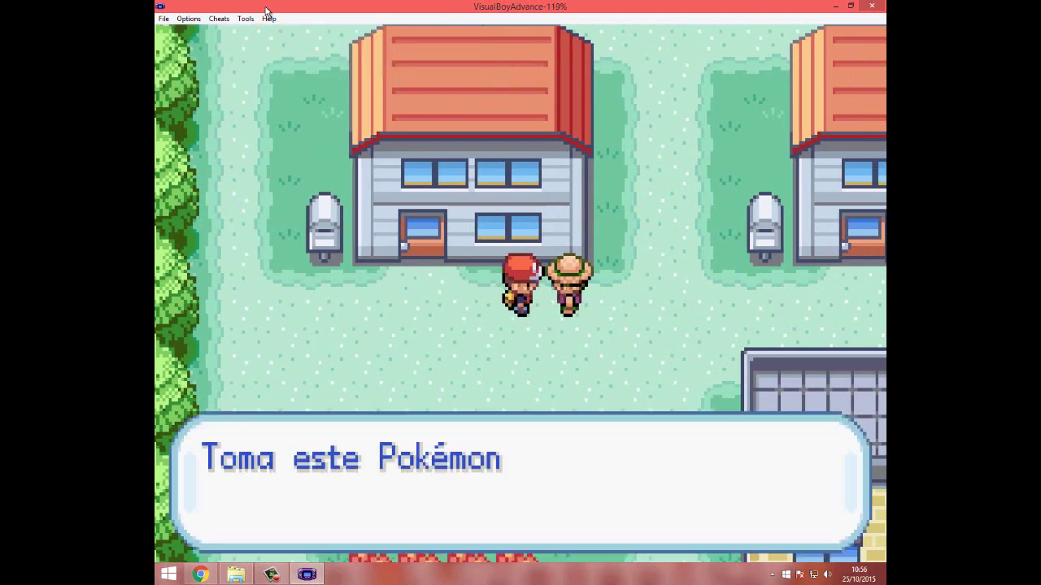
Step: View the first party Pokémon's summary pages in the game, including its skills, and close the emulator
key(z)
key(Return)
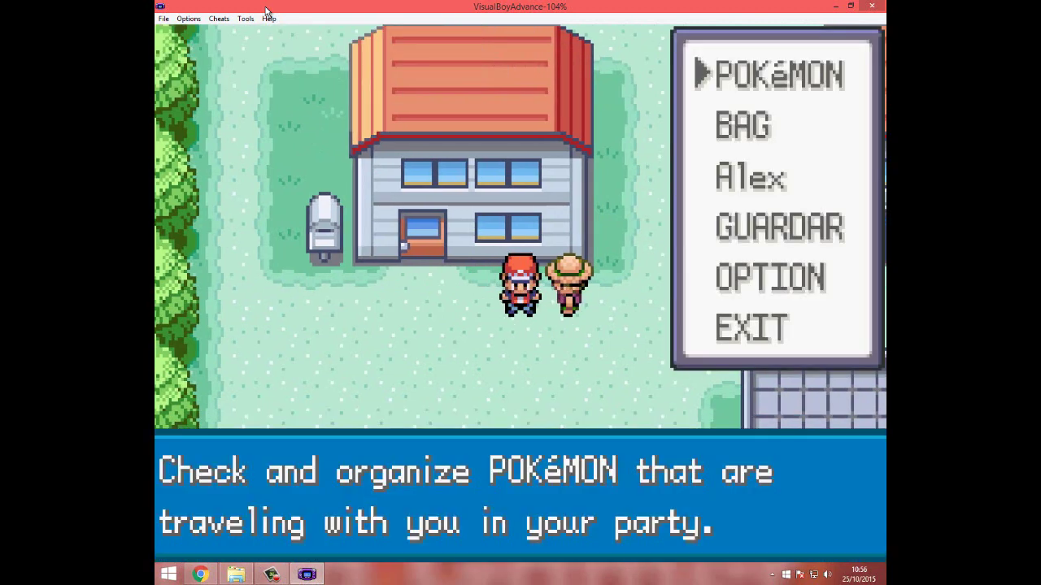
key(z)
key(z)
key(z)
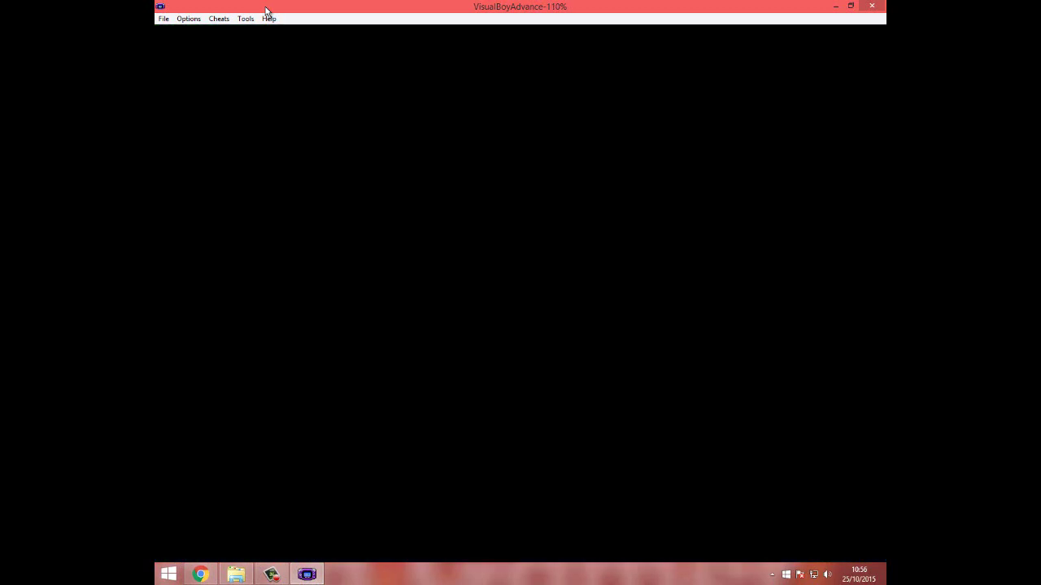
key(Right)
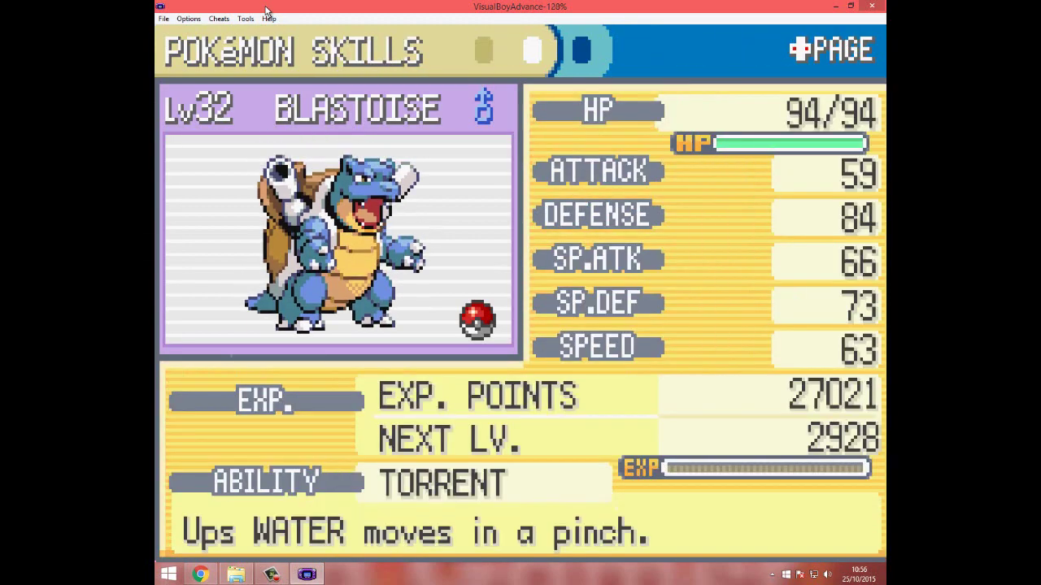
key(Right)
key(x)
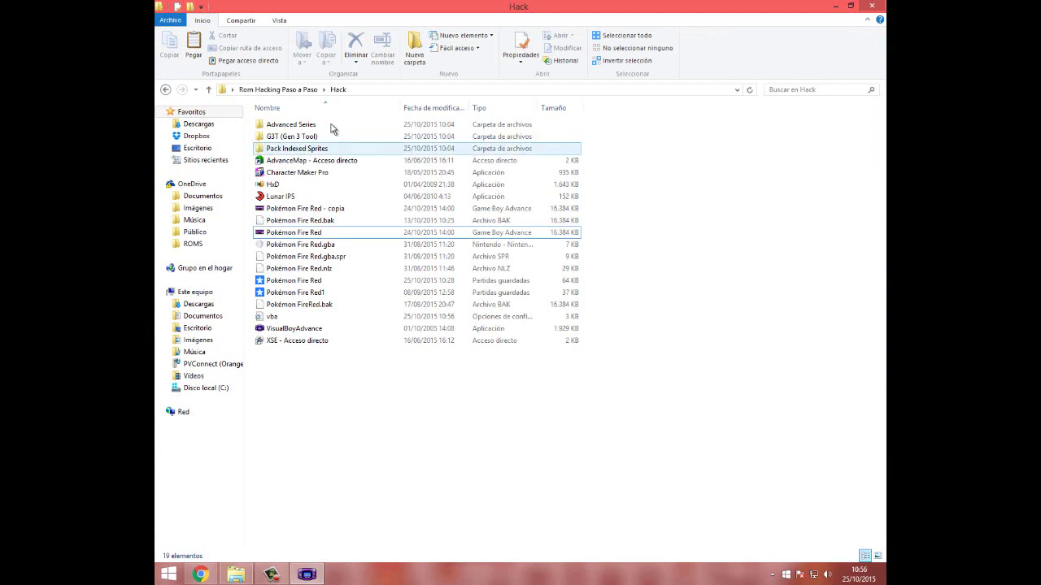
Step: Examine the contents of the Advanced Series and G3T (Gen 3 Tool) folders, returning to the Hack folder
click(331, 128)
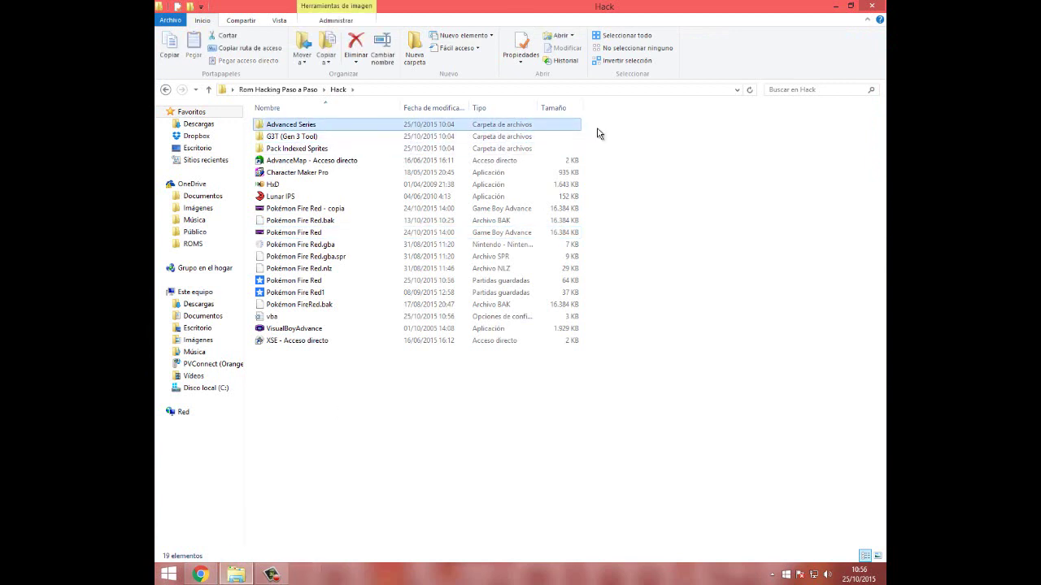
click(588, 137)
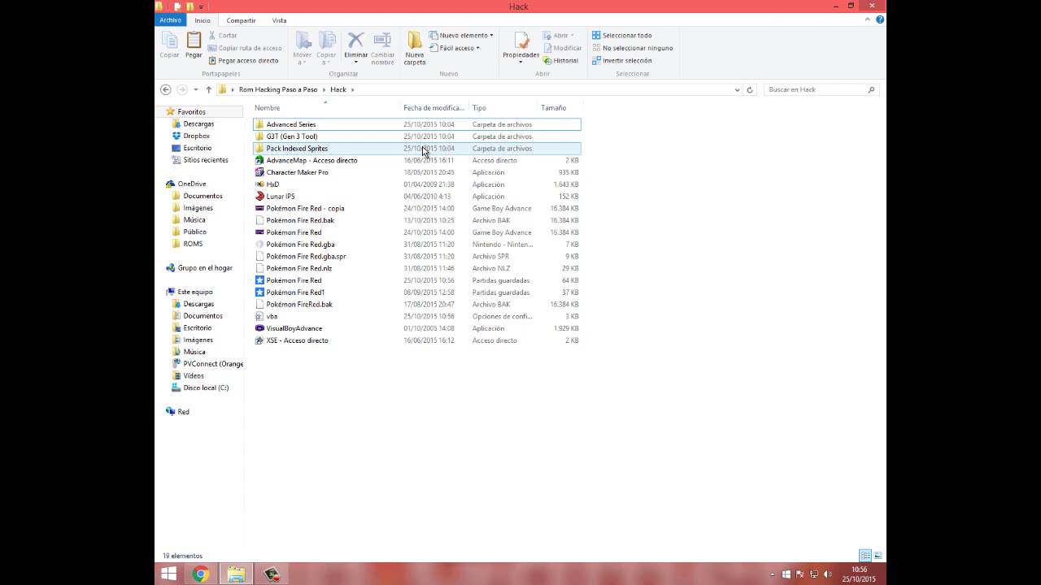
click(506, 131)
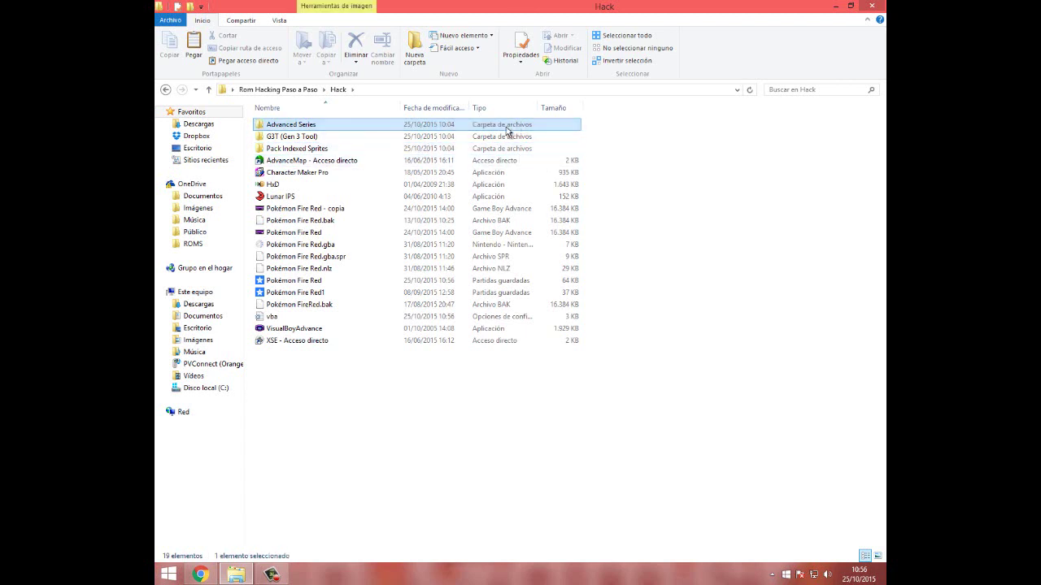
key(Return)
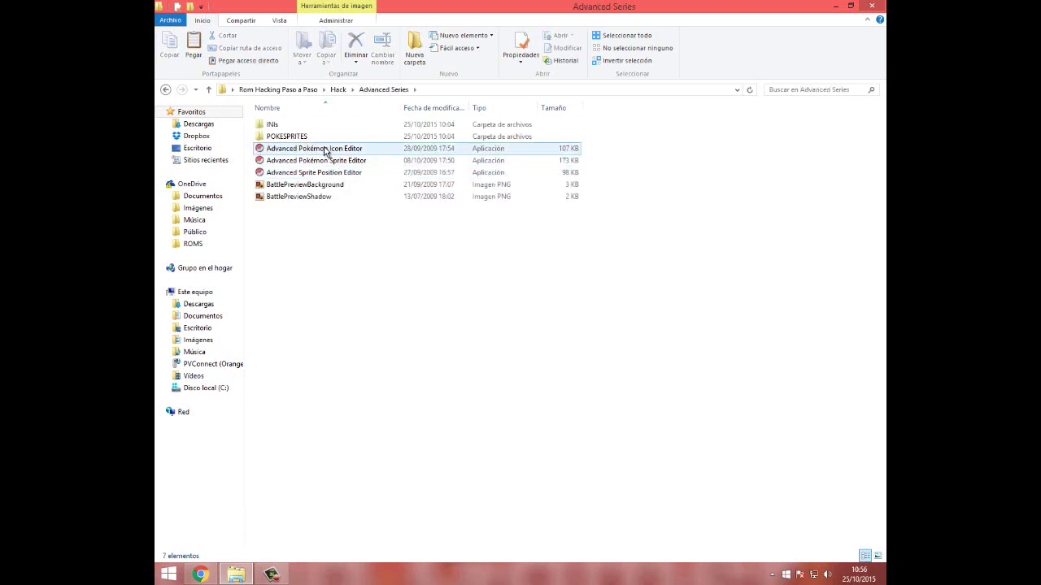
click(325, 151)
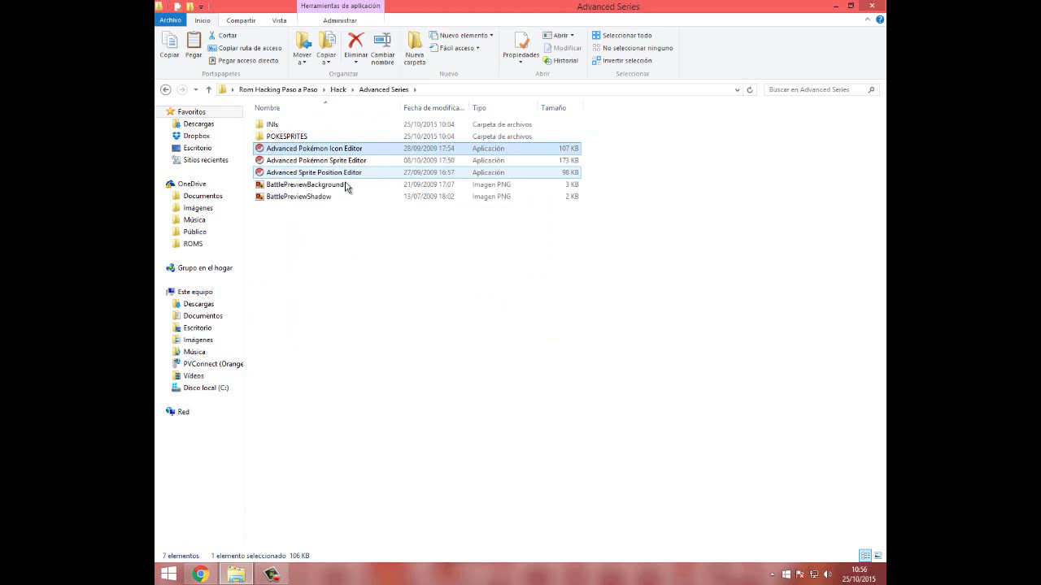
click(338, 89)
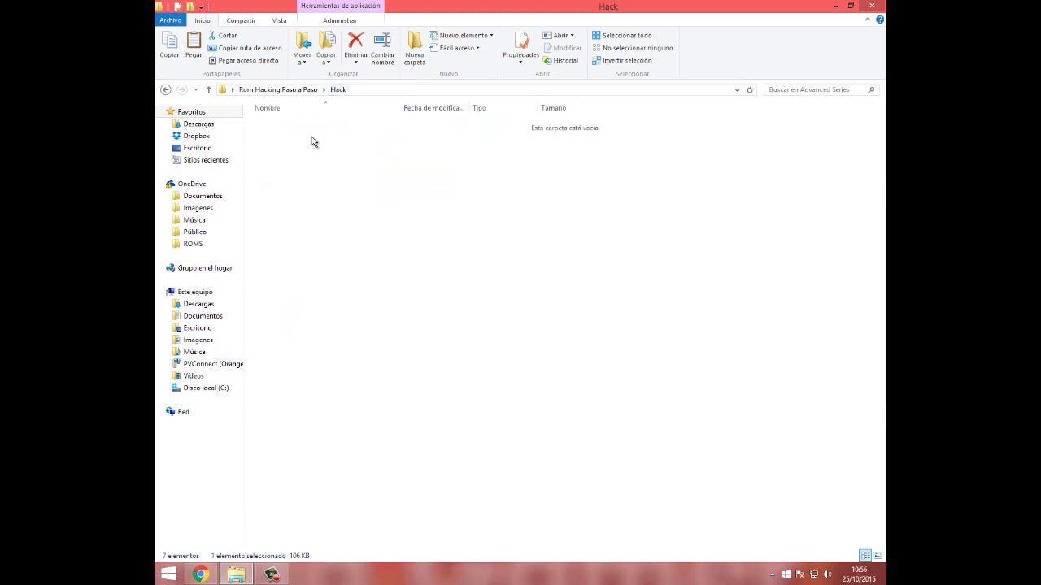
double_click(311, 136)
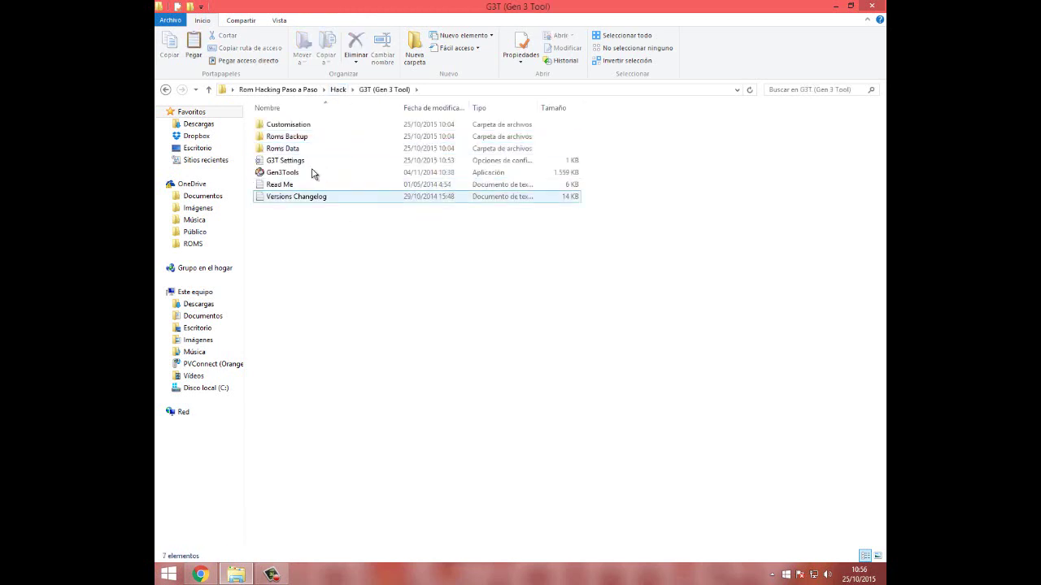
click(338, 89)
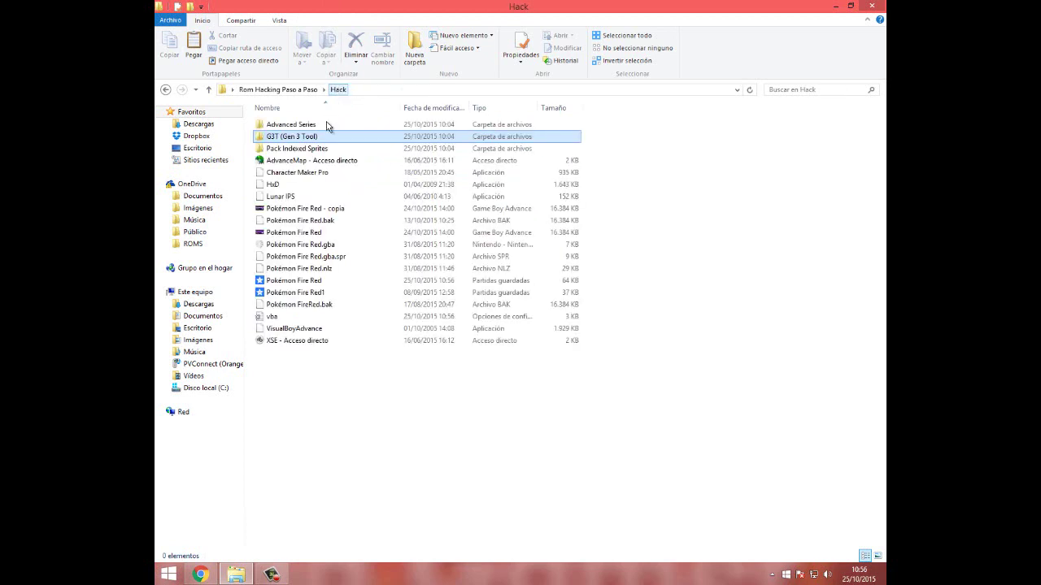
Step: Browse the POKESPRITES in Pack Indexed Sprites and look at the GENI sprite images
double_click(286, 153)
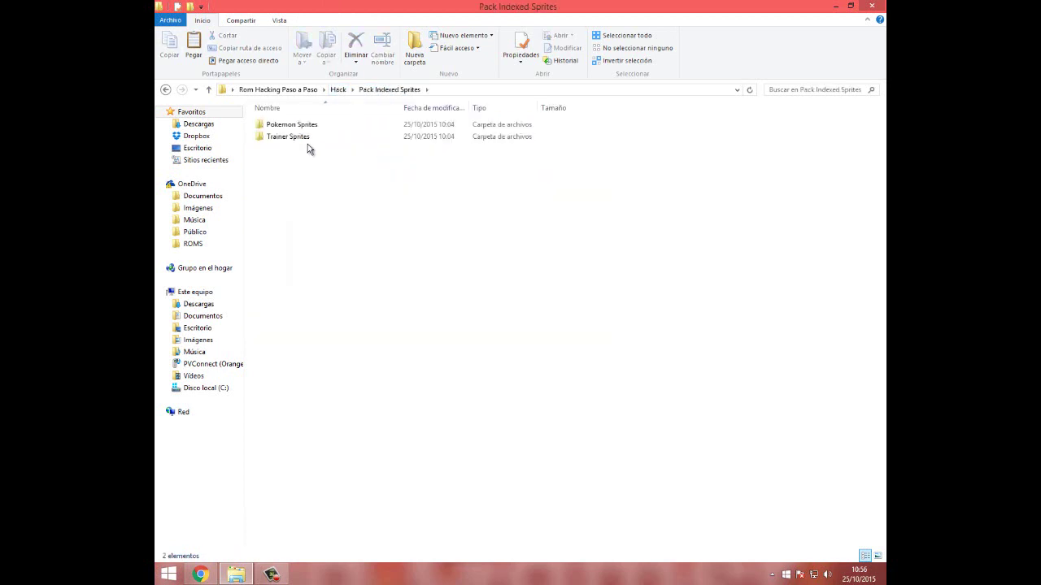
double_click(299, 128)
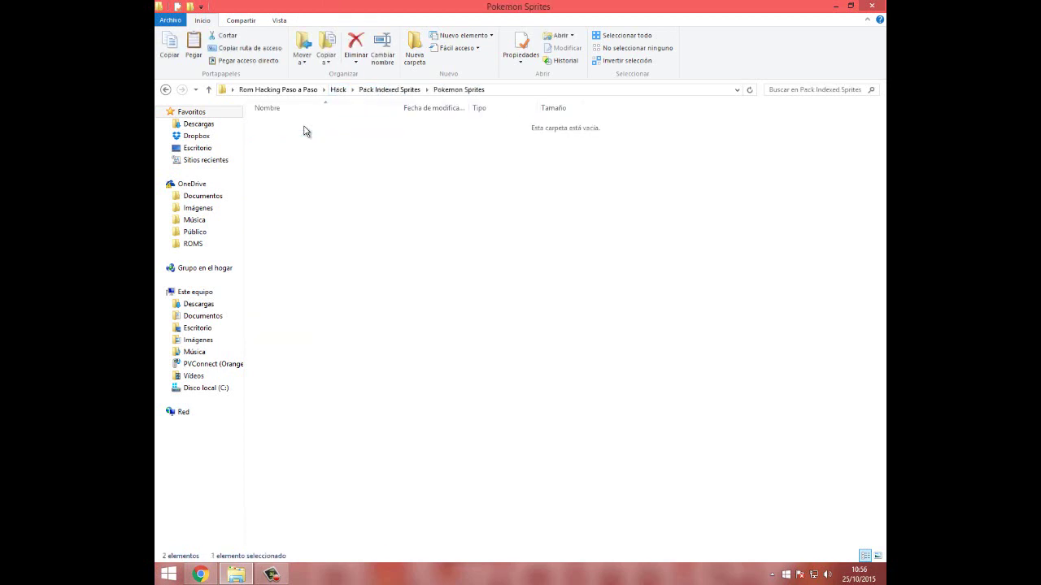
click(302, 136)
double_click(302, 136)
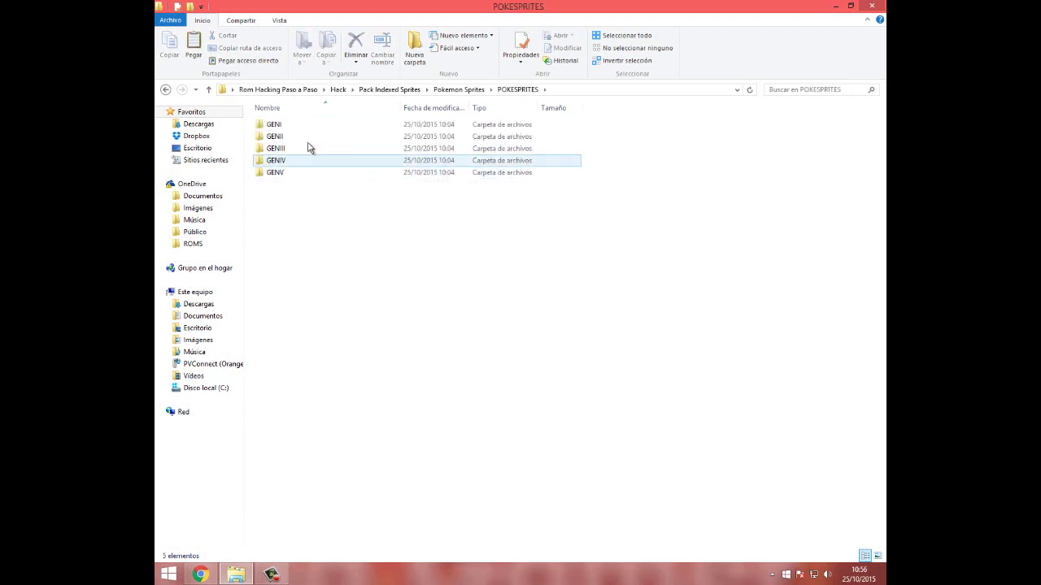
double_click(286, 126)
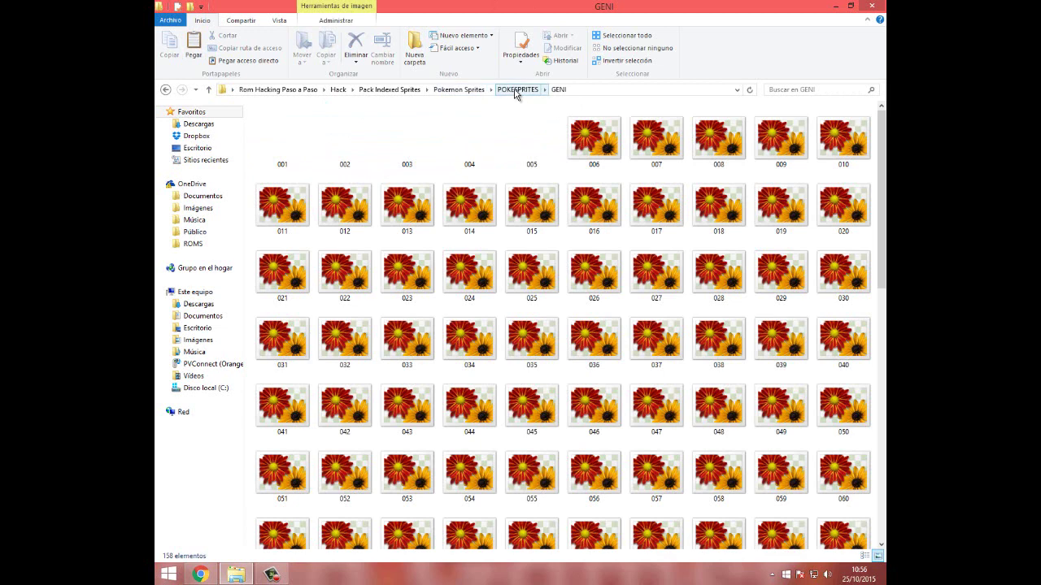
click(517, 91)
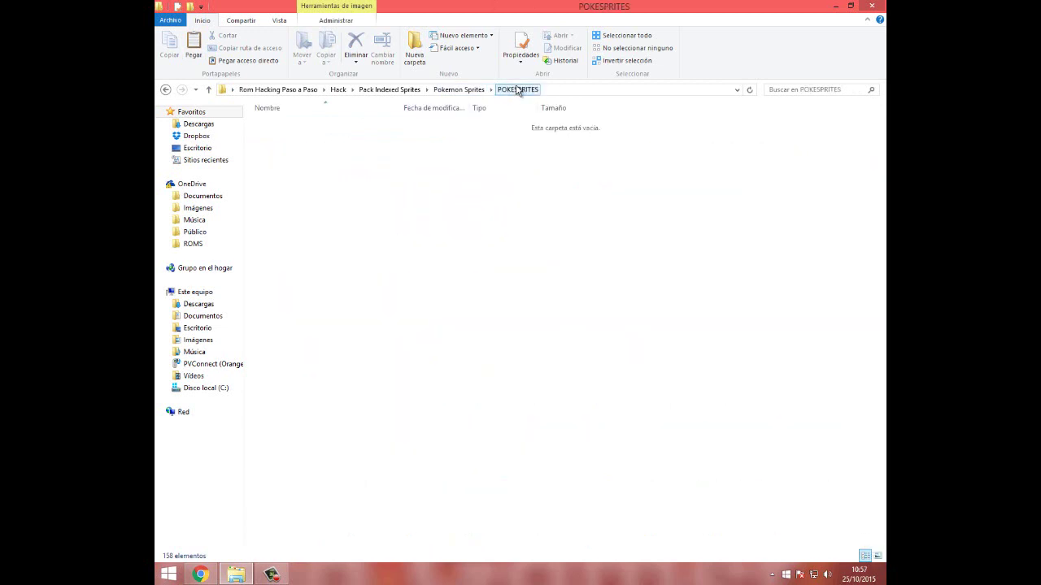
Step: Look into the POKEICONS folder under Pokemon Sprites and return to the Hack folder
click(459, 90)
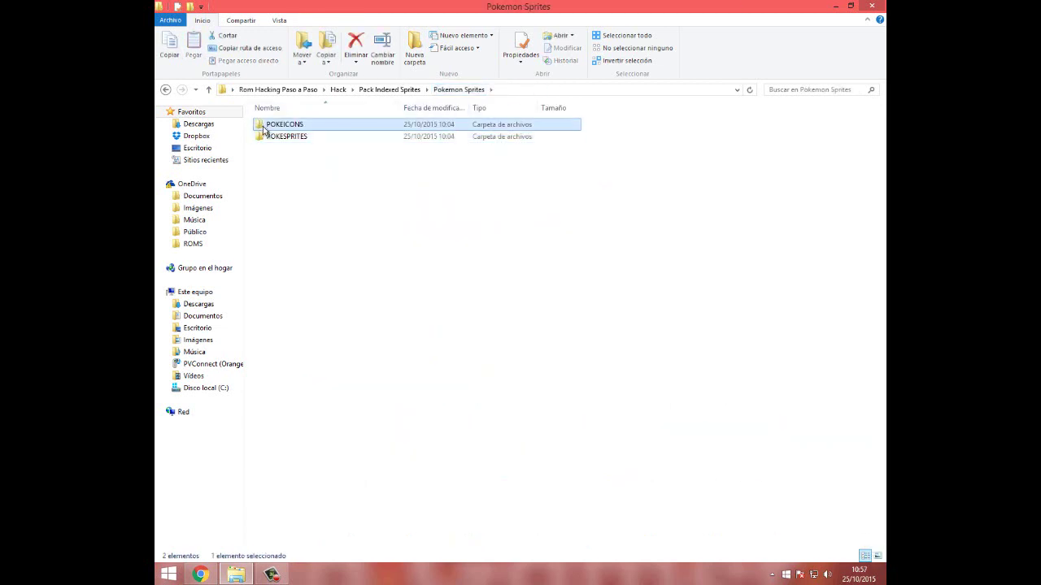
double_click(277, 123)
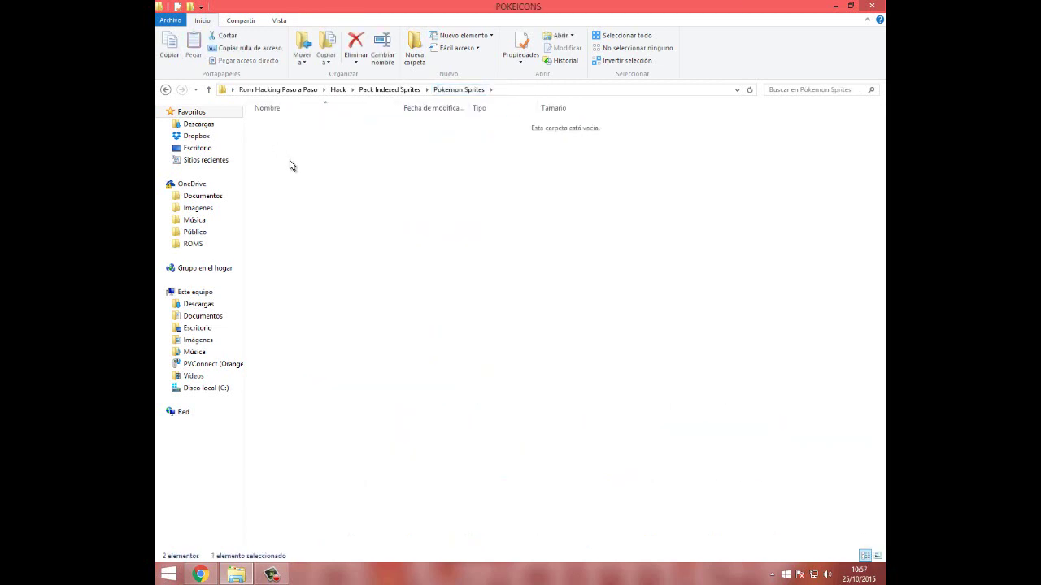
click(459, 90)
click(385, 91)
click(340, 91)
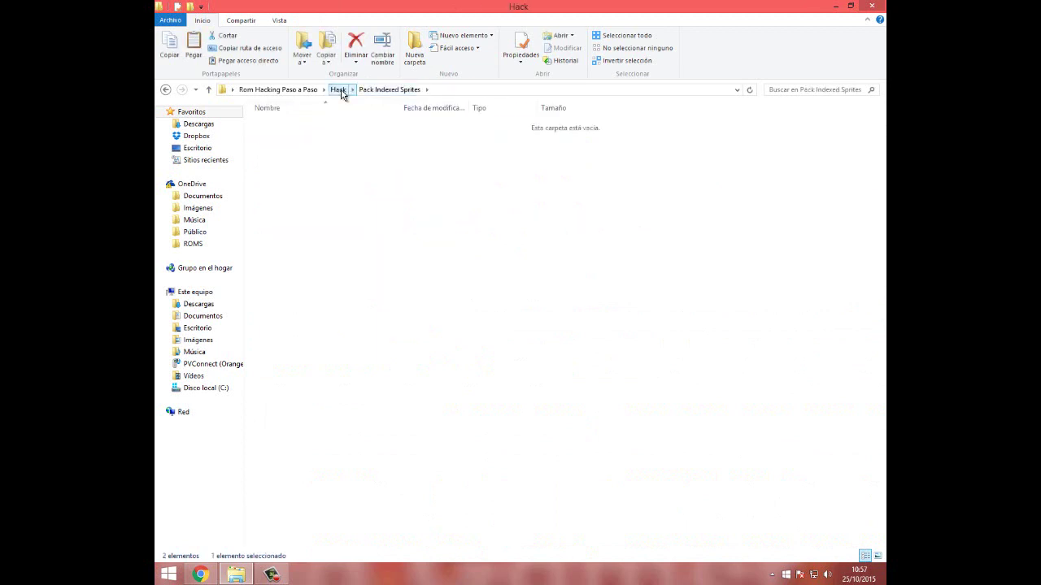
click(386, 419)
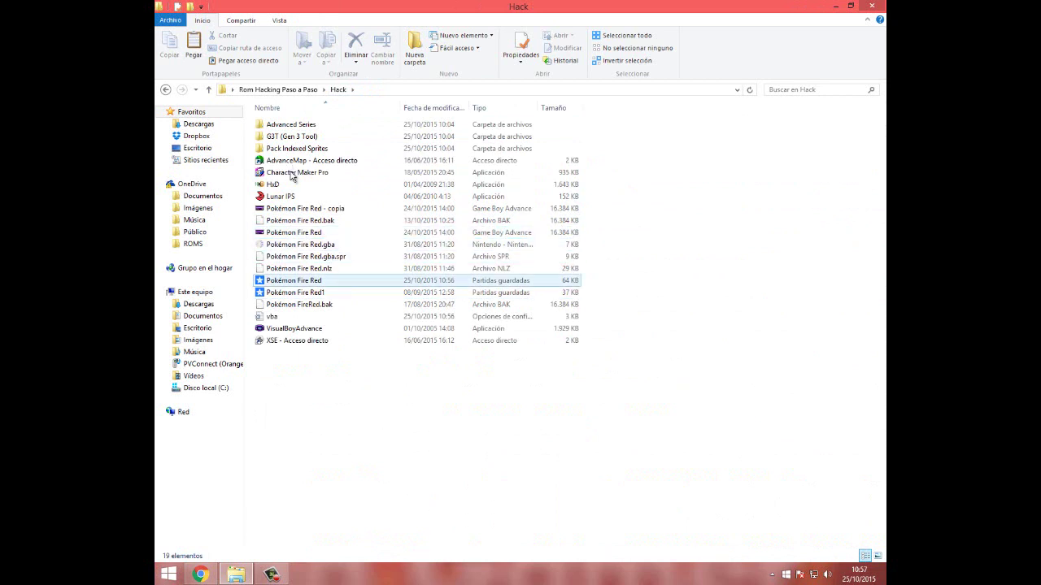
Step: Launch Advanced Pokémon Sprite Editor from the Advanced Series folder, allow it to run, and move its window toward the centre of the screen
double_click(303, 128)
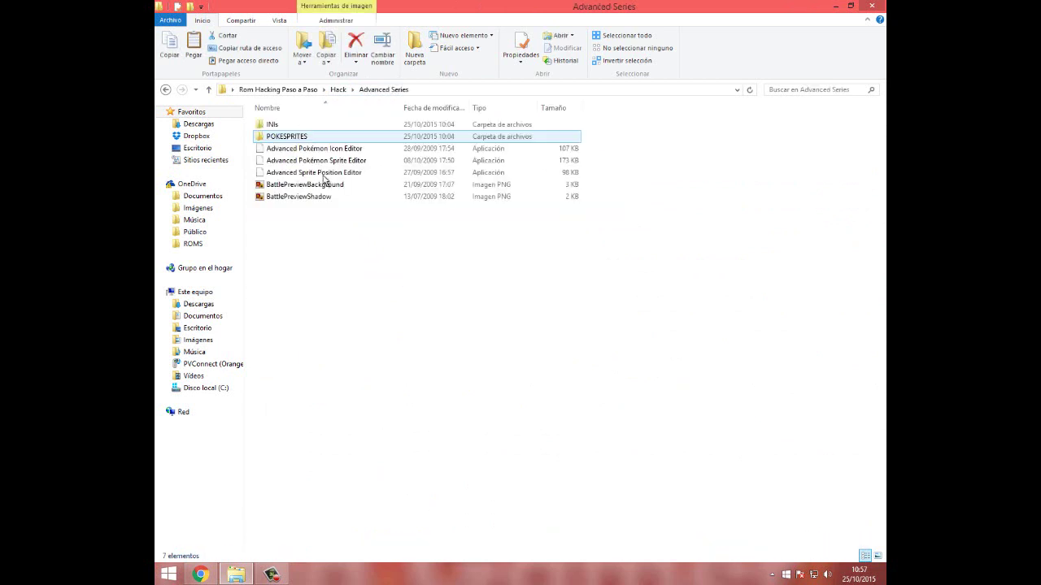
click(316, 162)
double_click(315, 162)
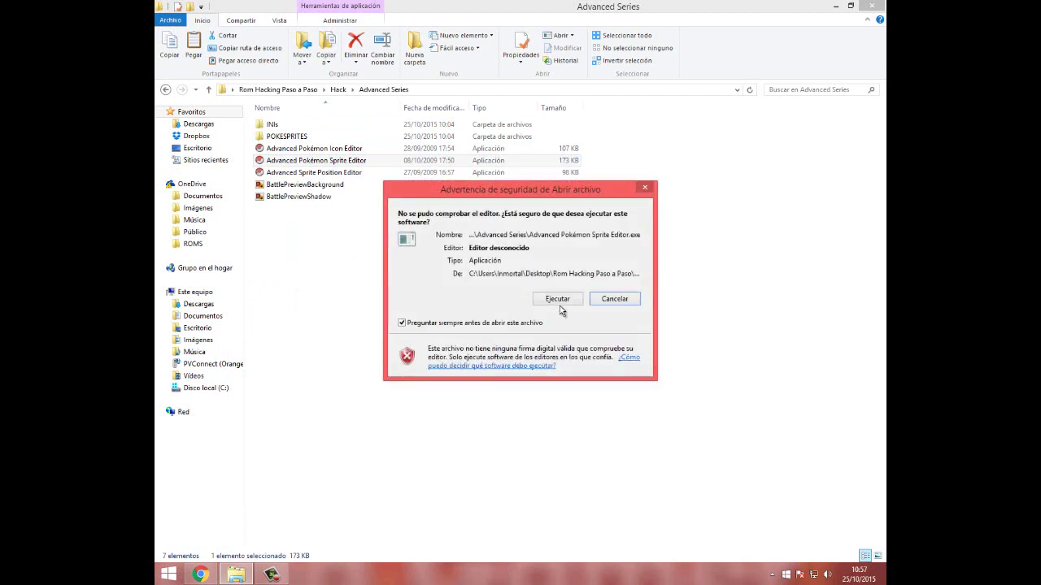
key(Return)
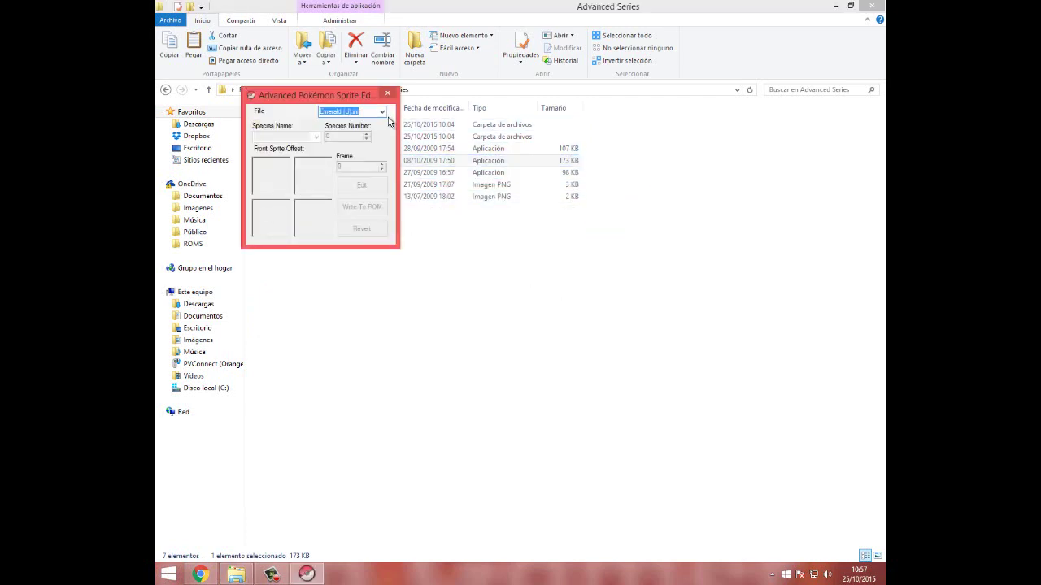
click(386, 118)
click(388, 121)
drag(483, 259, 483, 259)
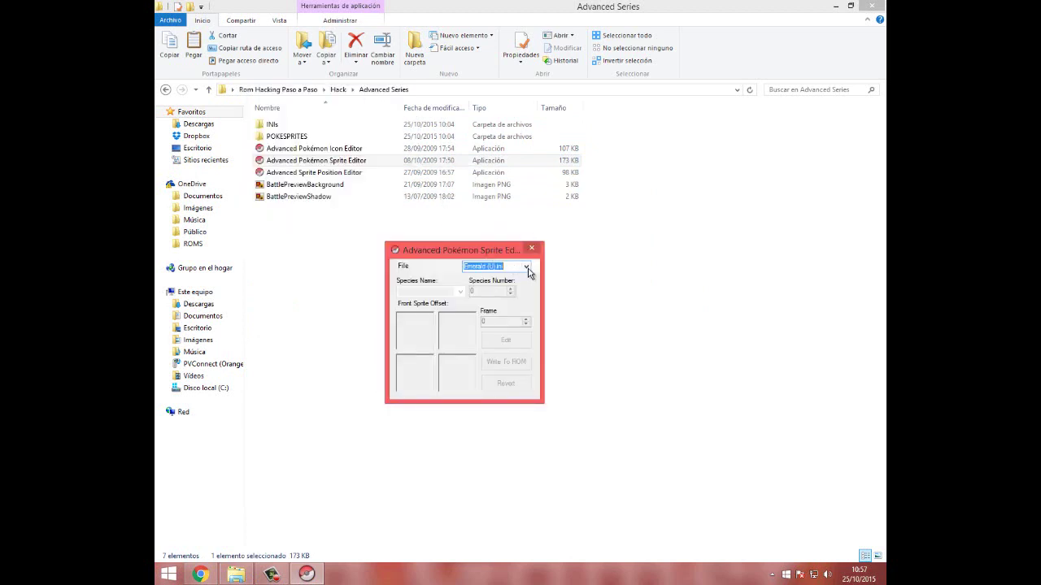
Step: Set the sprite editor's game configuration file to FireRed (U).ini
click(526, 269)
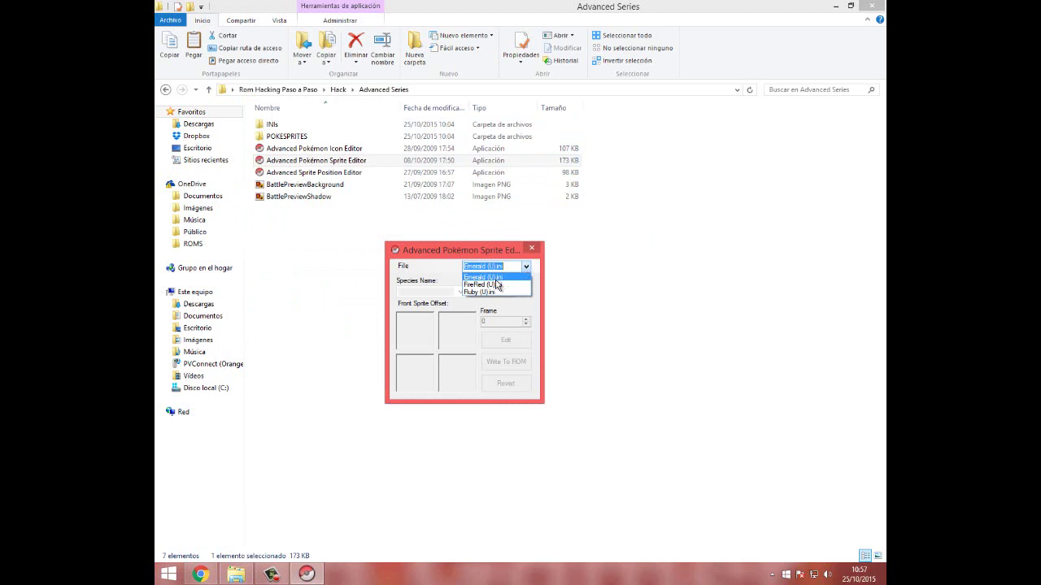
click(457, 254)
click(526, 268)
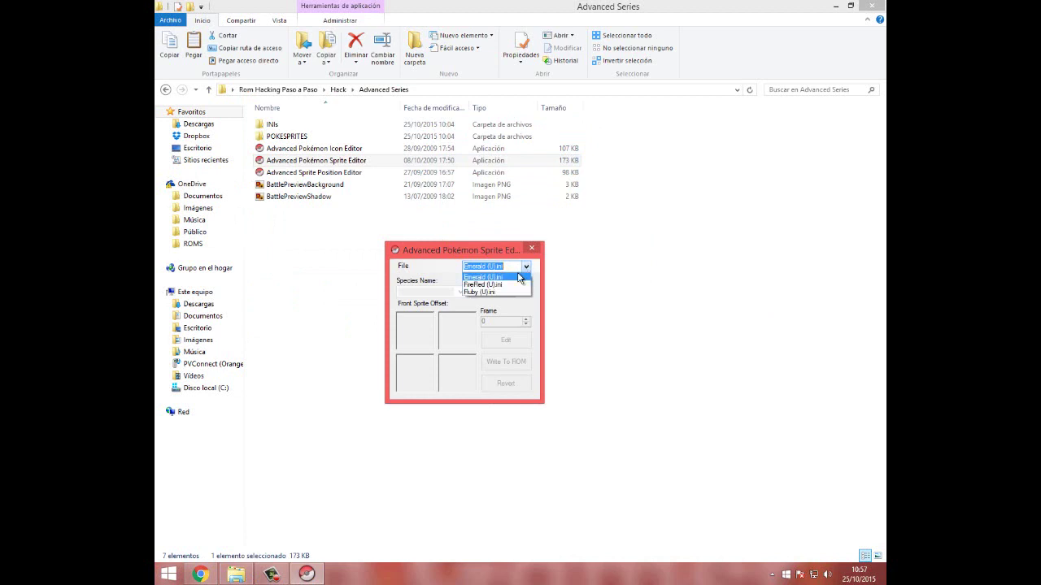
click(491, 285)
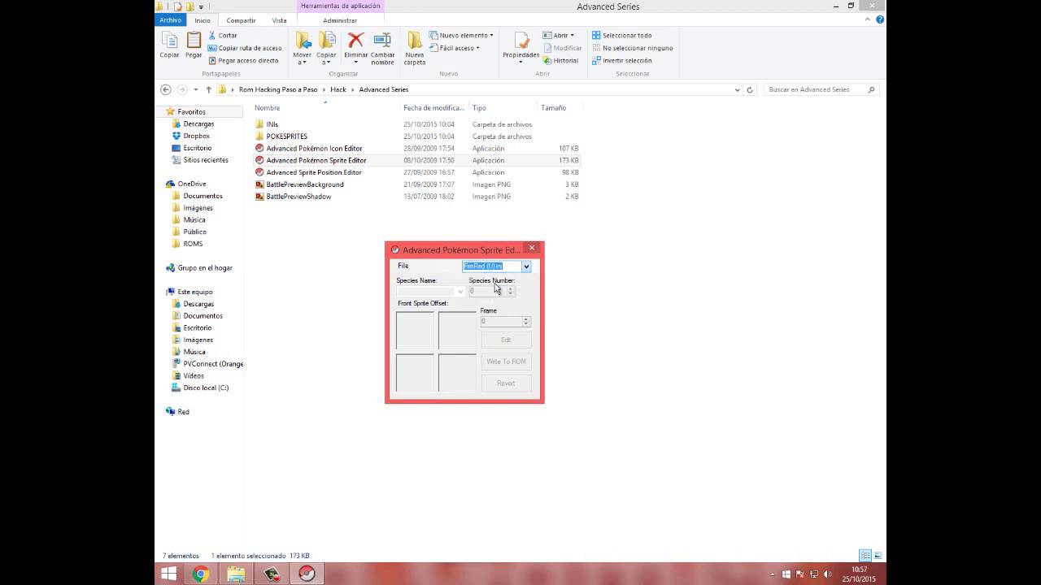
Step: Load the Pokémon Fire Red ROM from the Hack folder into the sprite editor
click(402, 266)
click(413, 280)
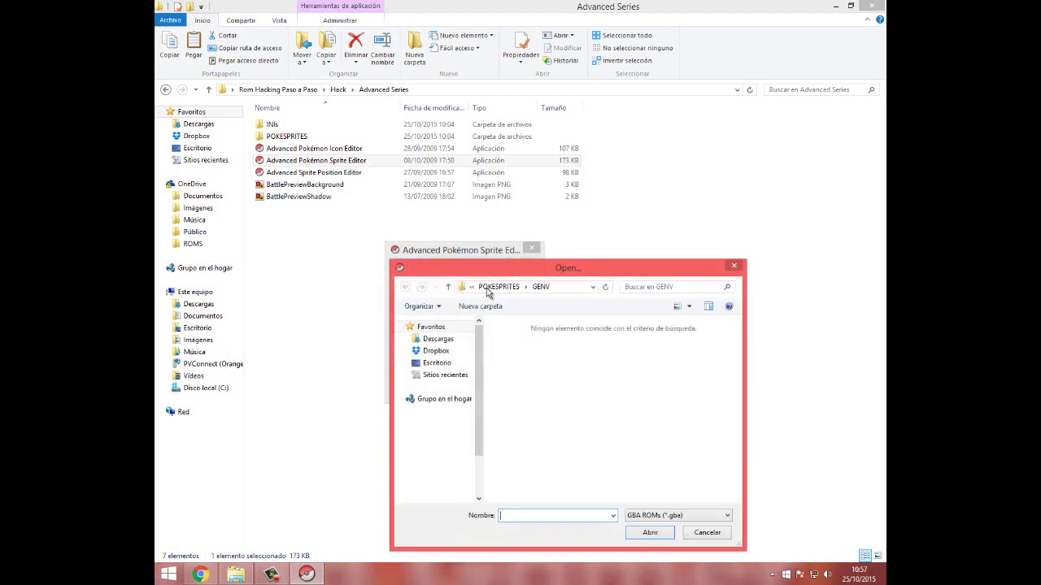
click(488, 287)
click(488, 287)
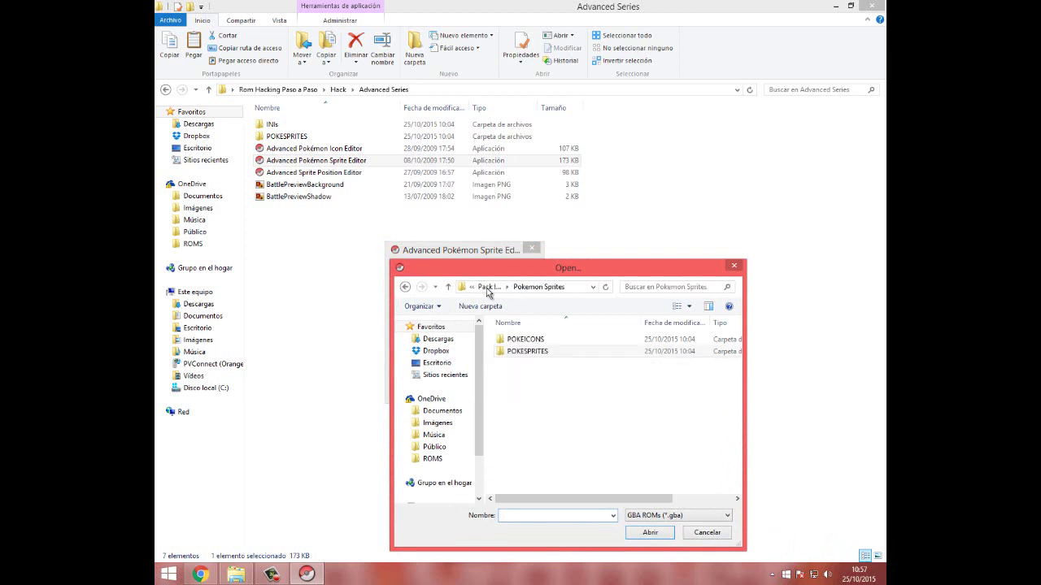
click(488, 287)
click(488, 287)
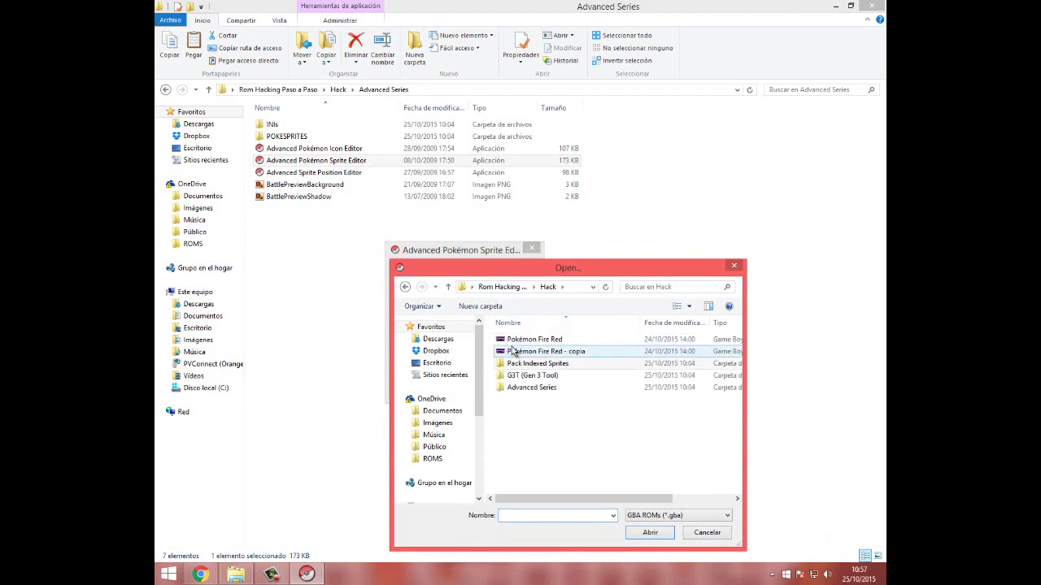
double_click(516, 339)
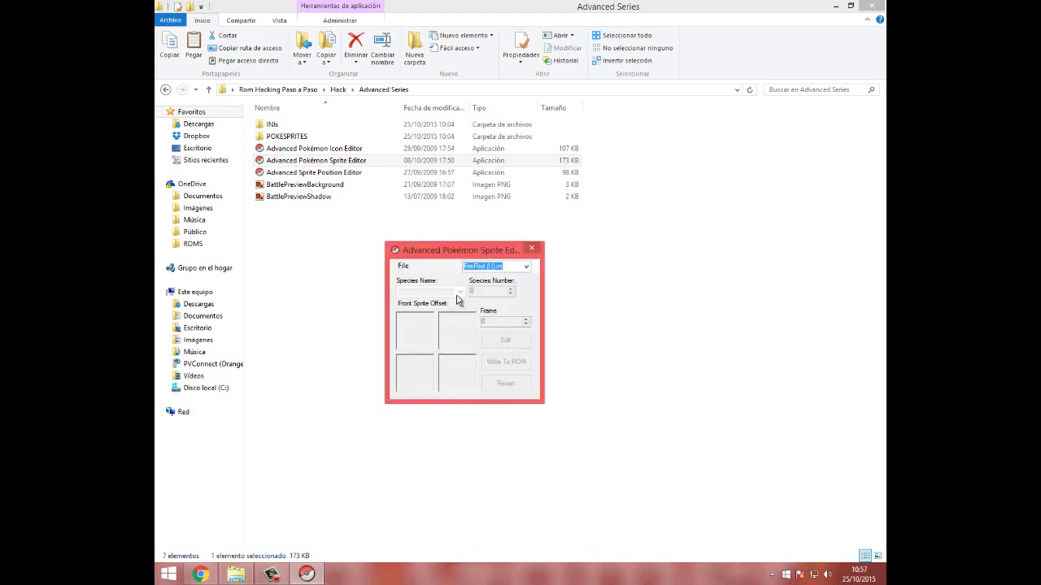
Step: Select the species BLASTOISE and open its sprites for editing
click(459, 291)
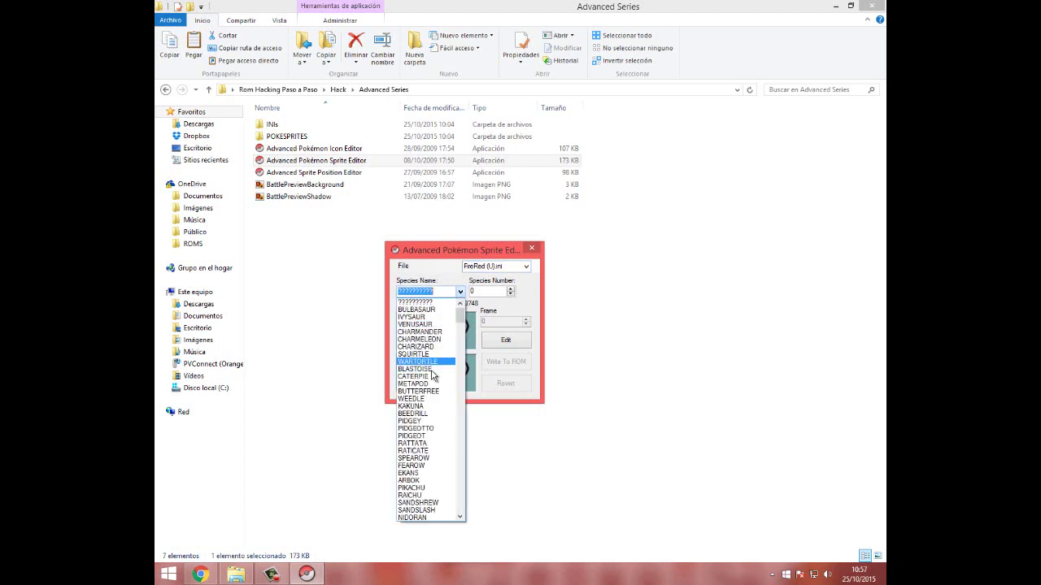
click(418, 363)
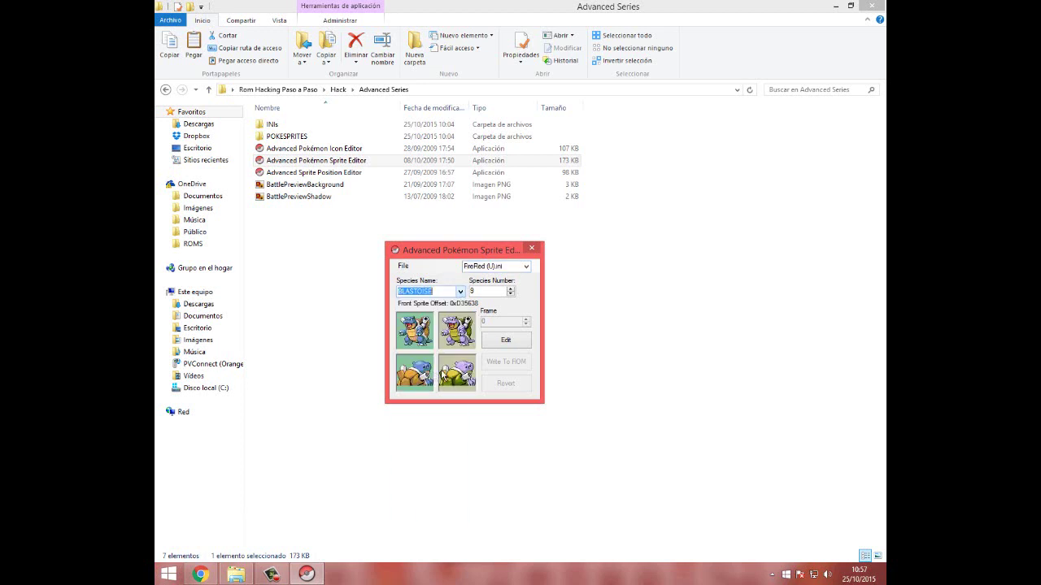
click(497, 342)
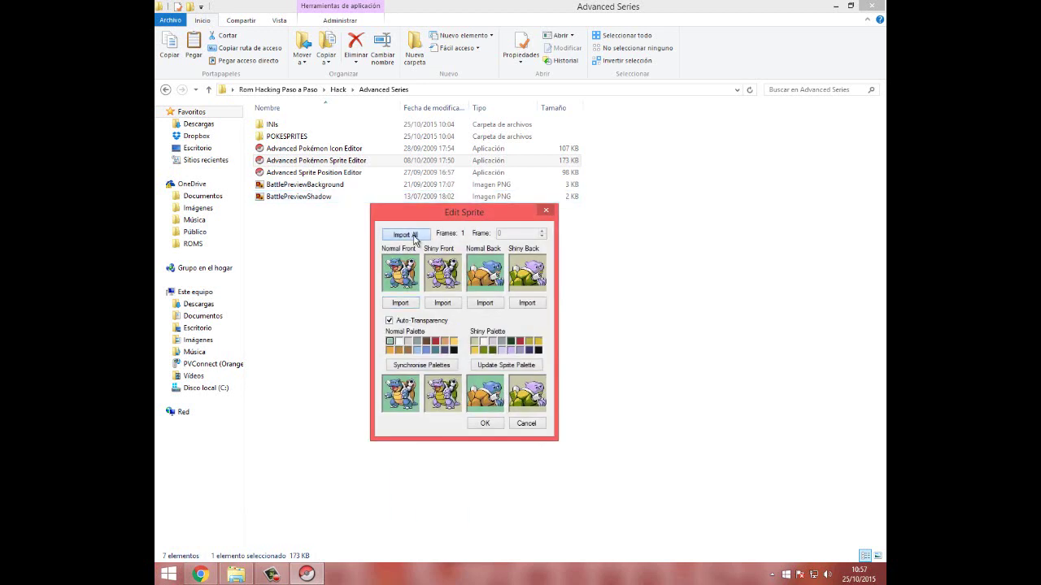
Step: Replace all four Blastoise sprites with image 696 from the pack's POKESPRITES GENV folder, synchronise the palettes and accept the edit
click(415, 236)
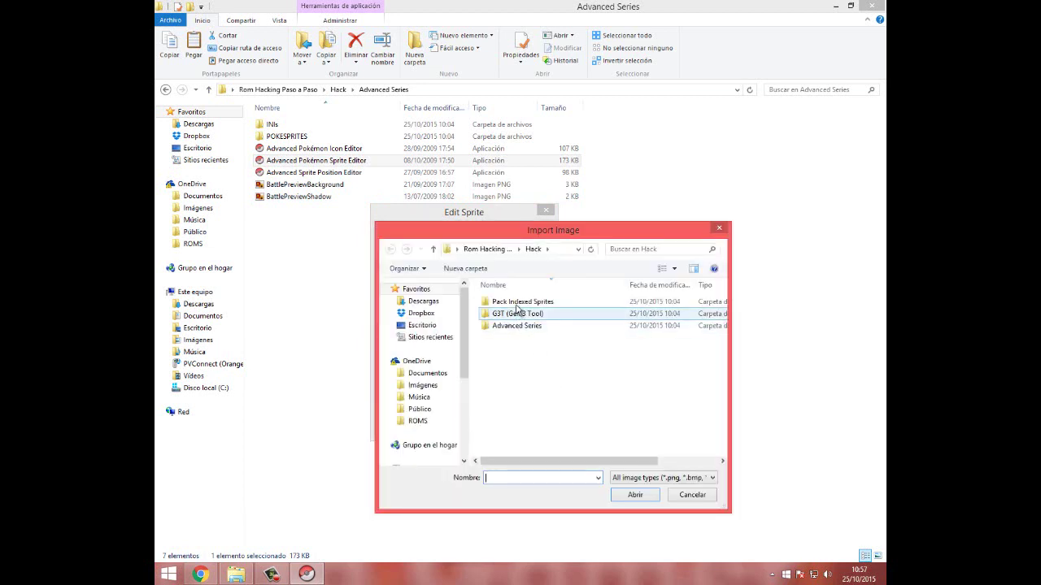
double_click(520, 303)
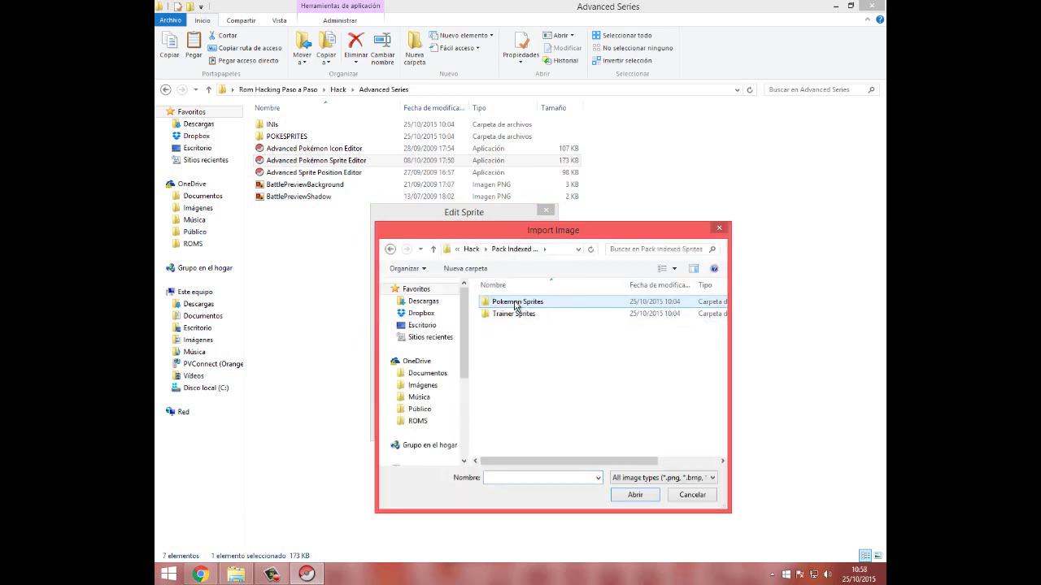
double_click(517, 304)
click(517, 314)
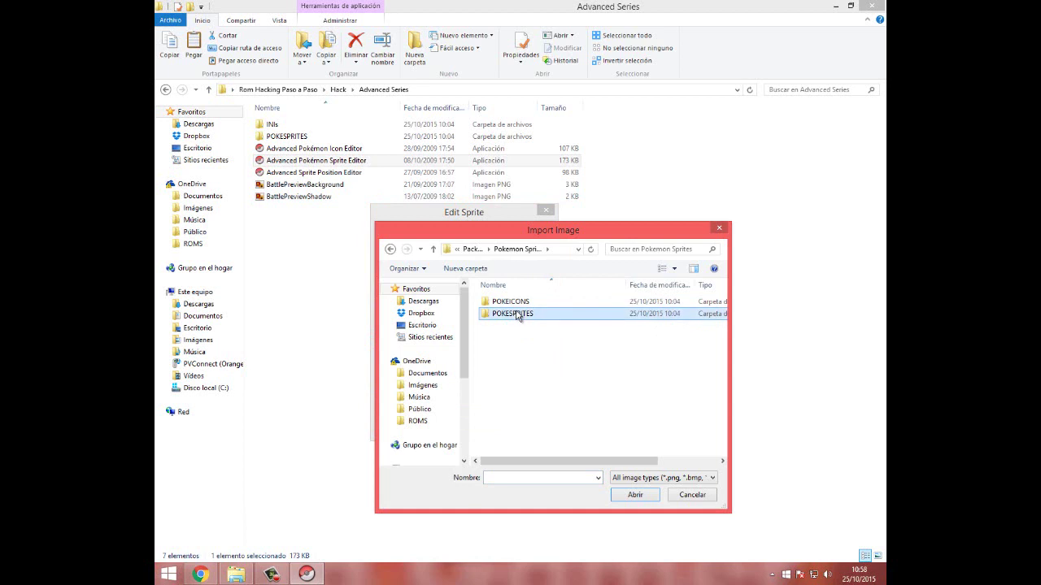
double_click(517, 314)
double_click(547, 344)
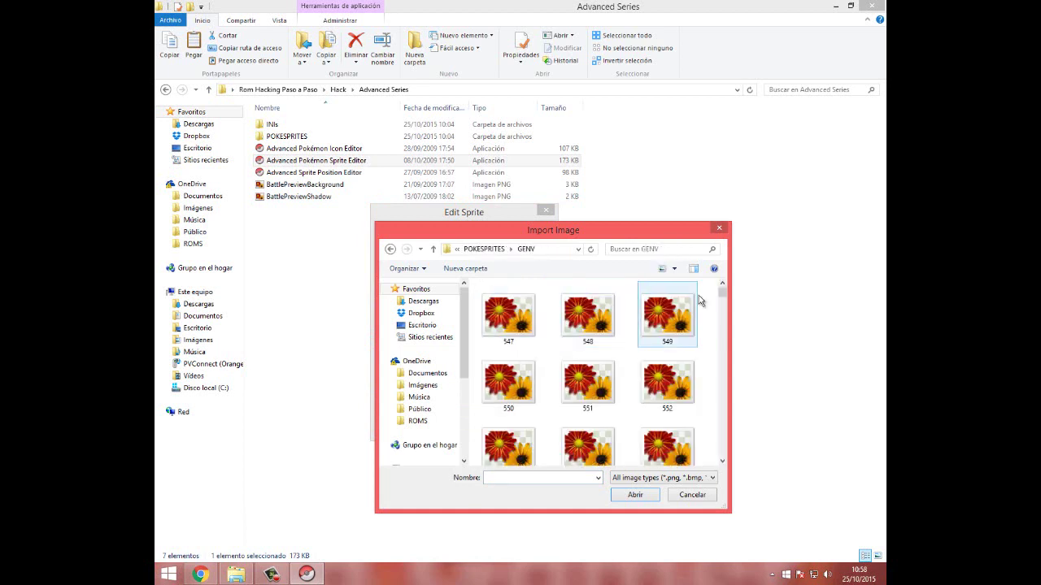
drag(722, 294, 724, 440)
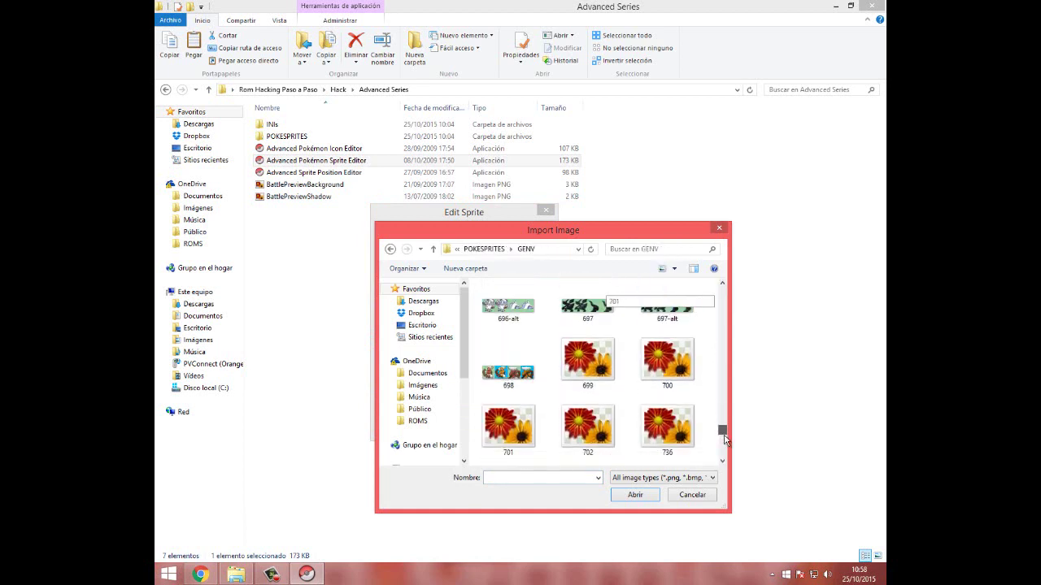
scroll(651, 365, up, 1)
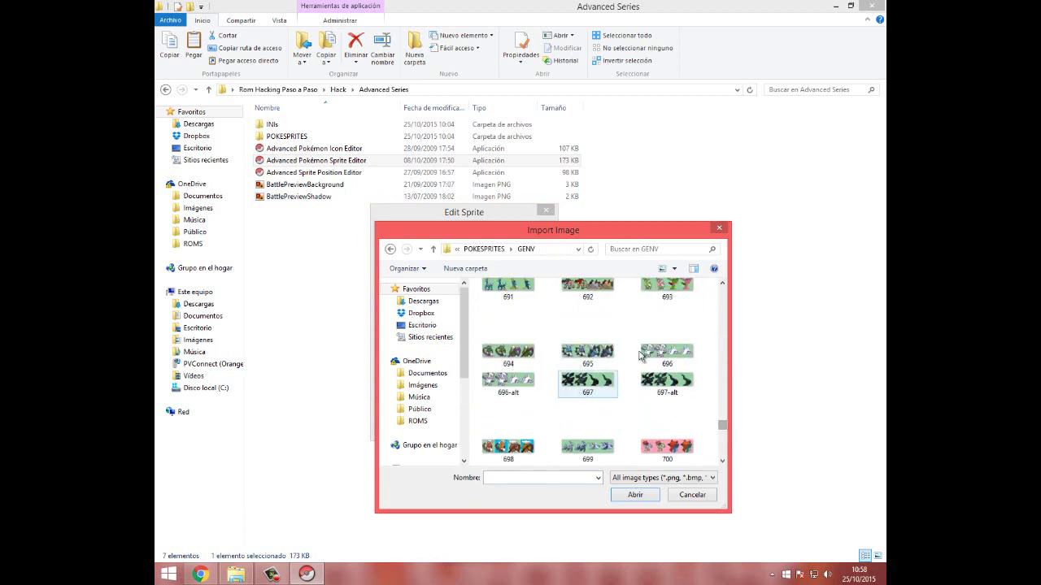
double_click(642, 355)
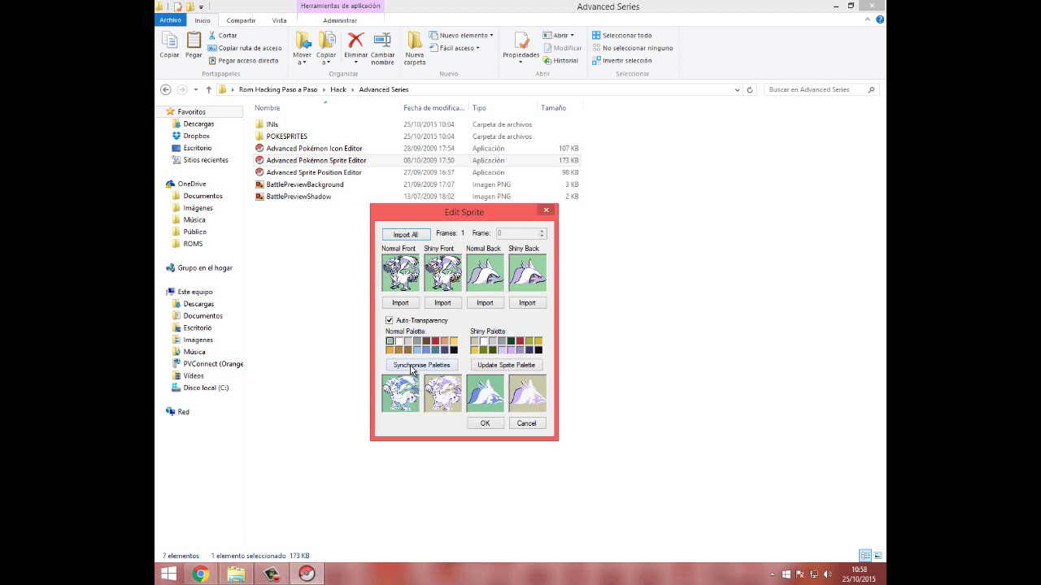
click(428, 365)
click(485, 423)
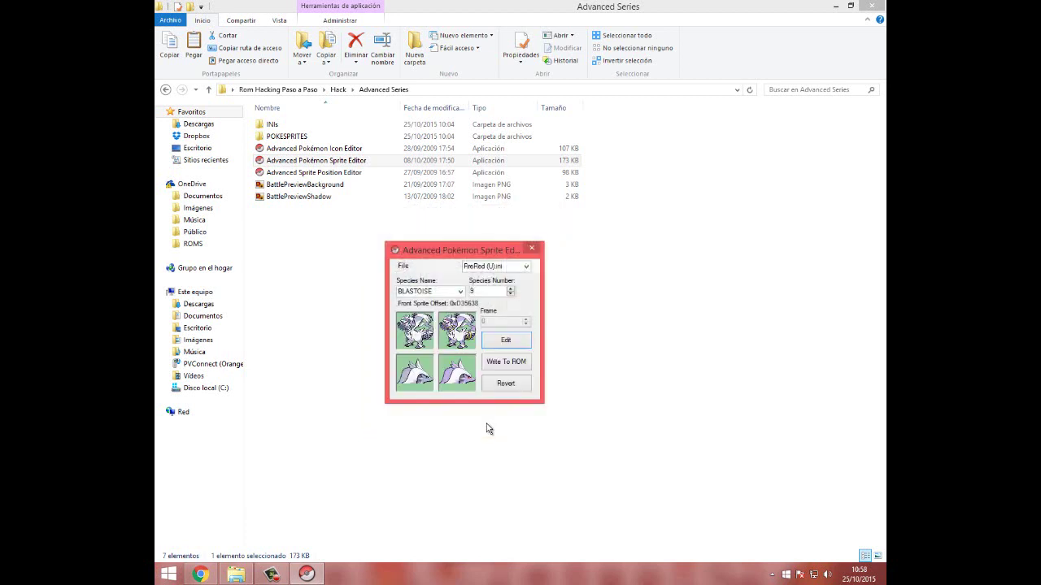
Step: Write the new Blastoise sprites to the ROM at free-space offset 0x1F1468 and close the sprite editor
click(507, 364)
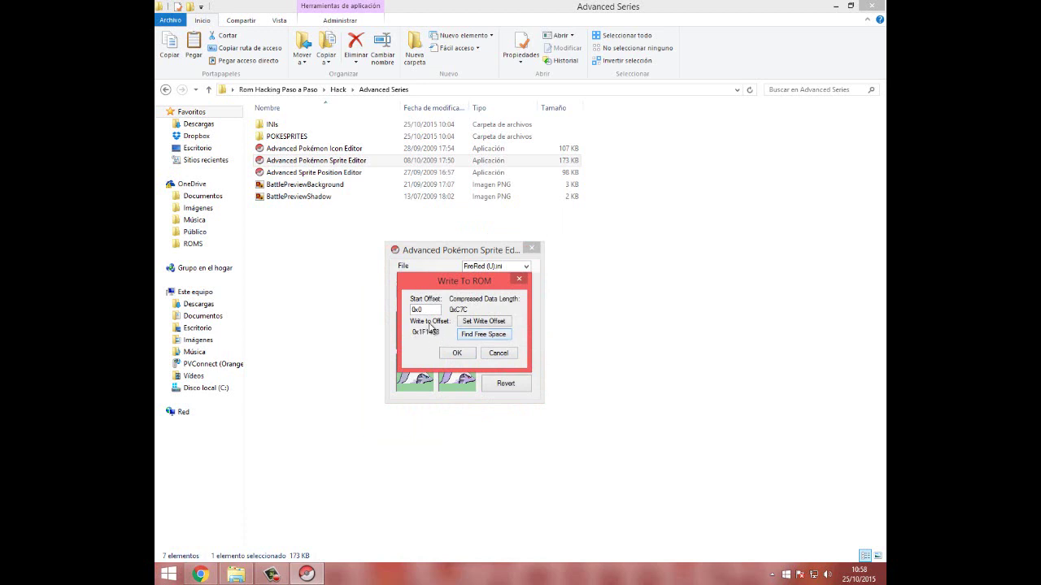
drag(424, 309, 417, 310)
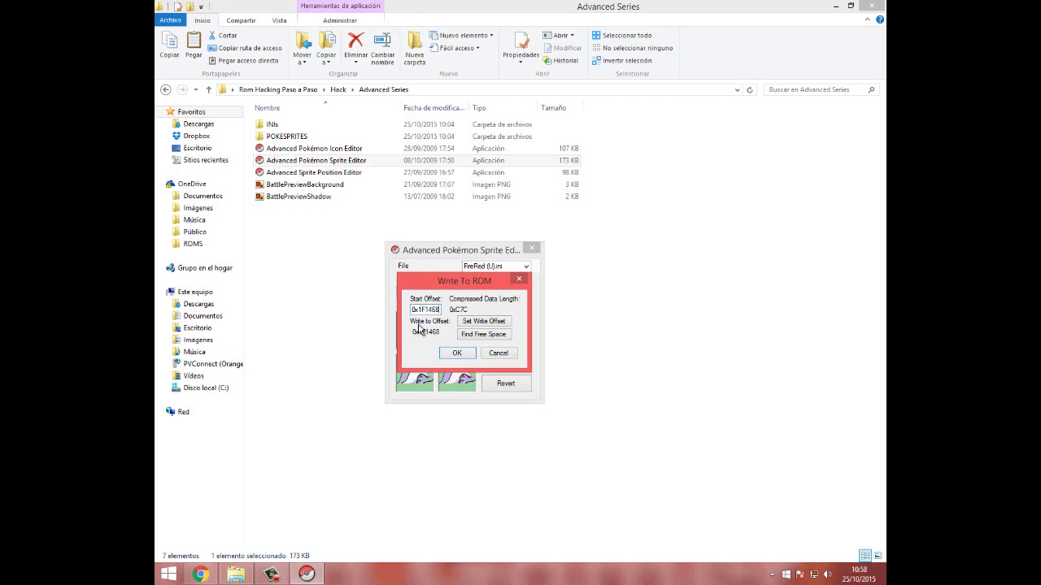
key(Return)
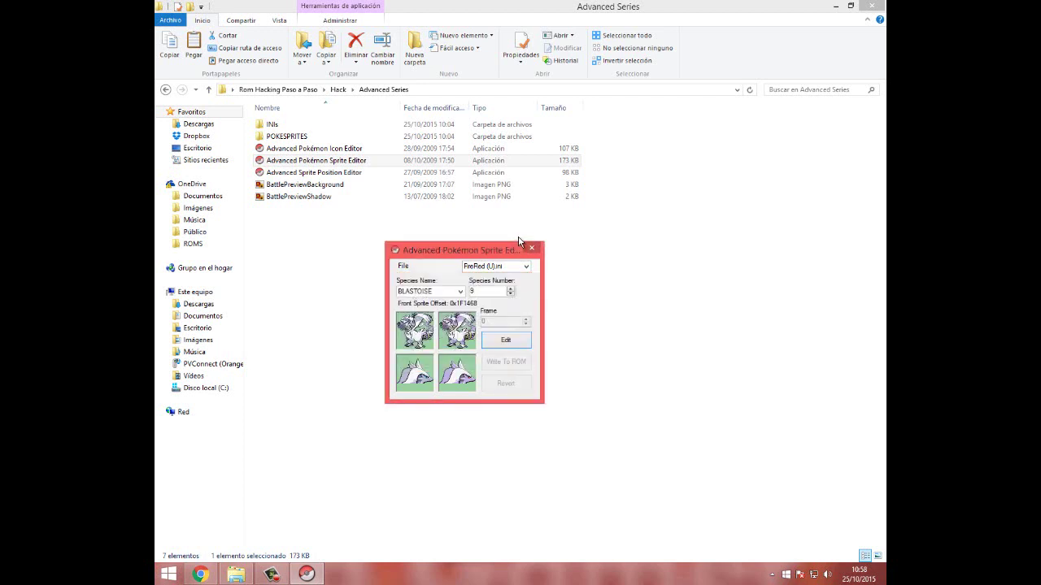
click(533, 250)
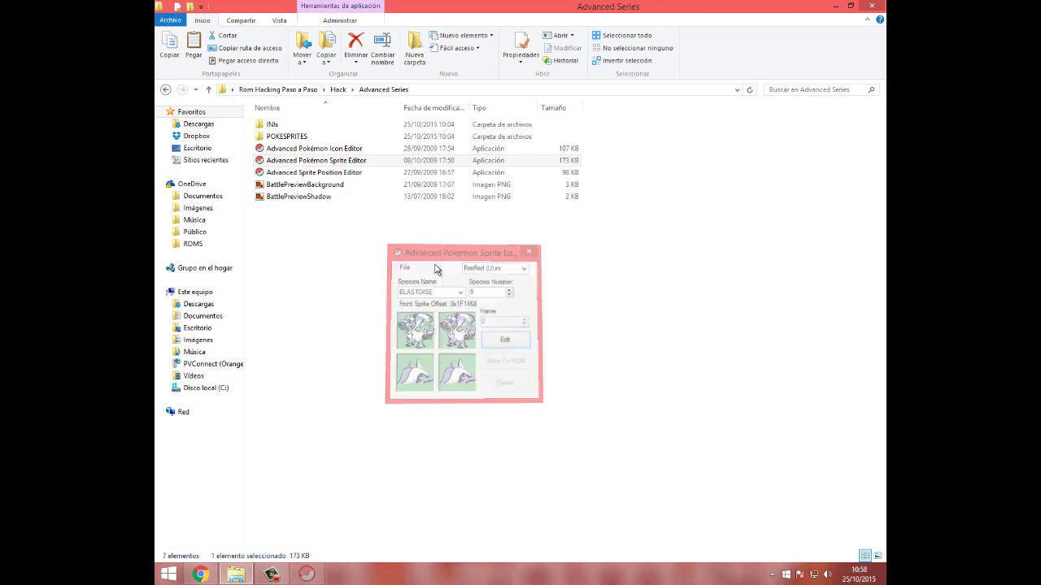
Step: Launch Advanced Pokémon Icon Editor, allow it to run, and set its INI file to FireRed (U).ini
click(347, 150)
double_click(347, 151)
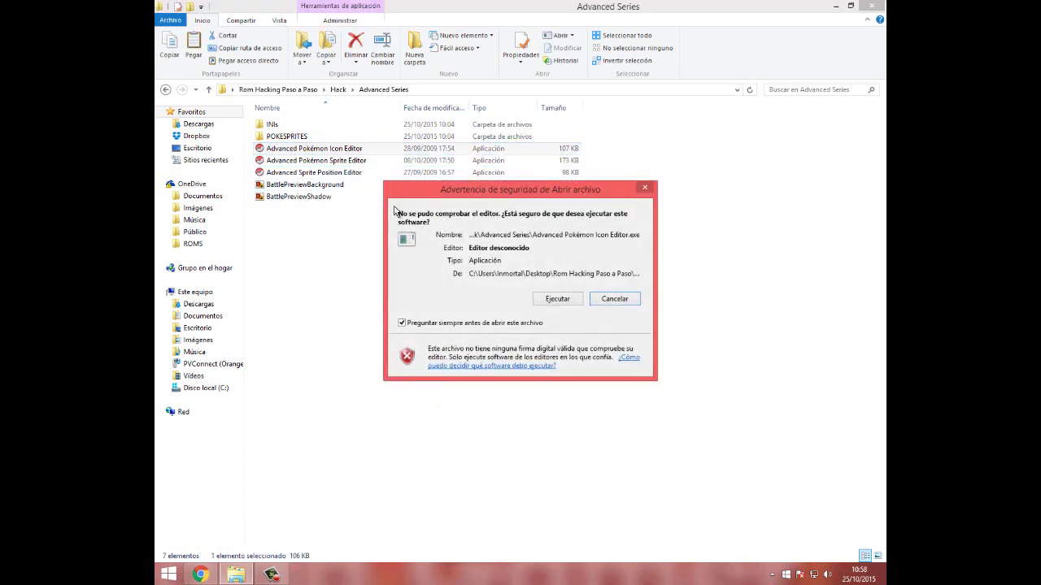
click(569, 301)
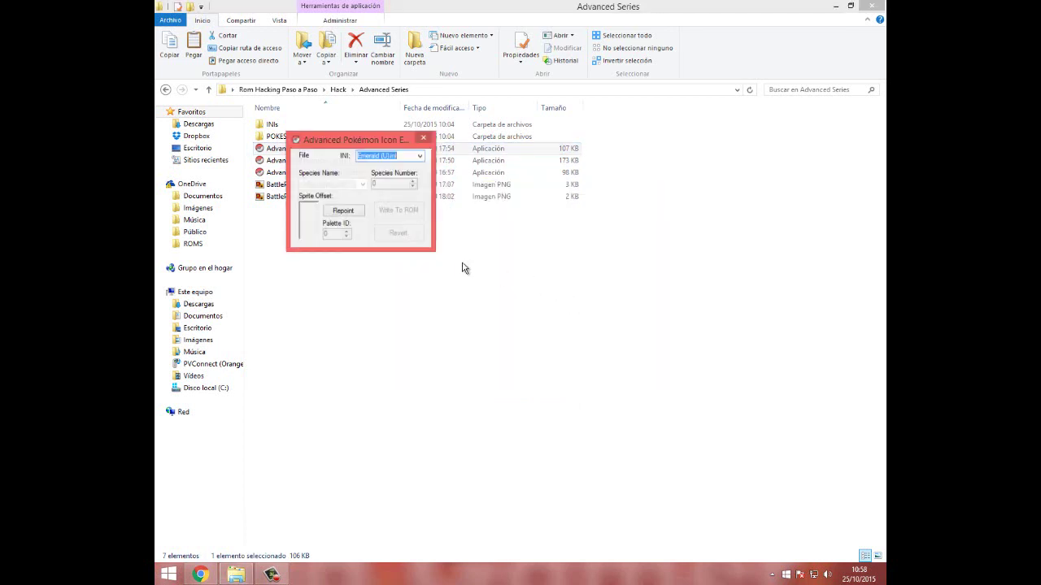
click(420, 156)
click(388, 174)
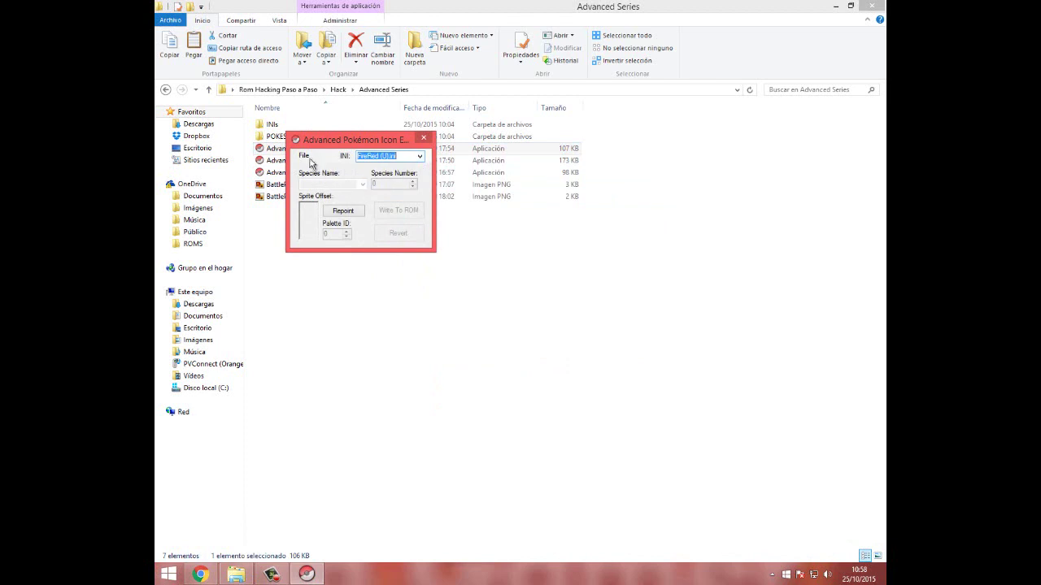
Step: Load the Pokémon Fire Red ROM from the Hack folder into the icon editor
click(303, 155)
click(373, 195)
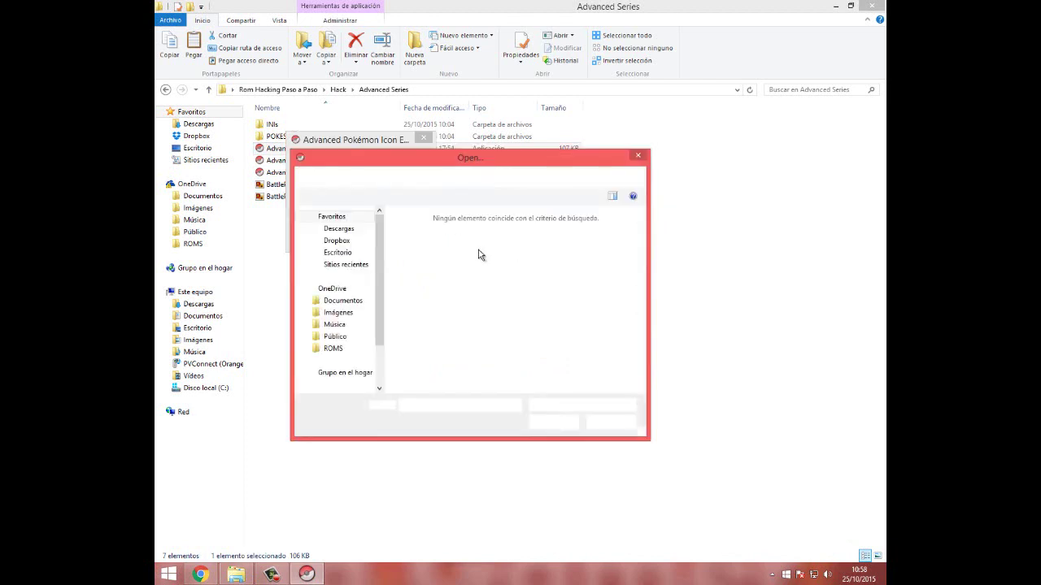
click(390, 176)
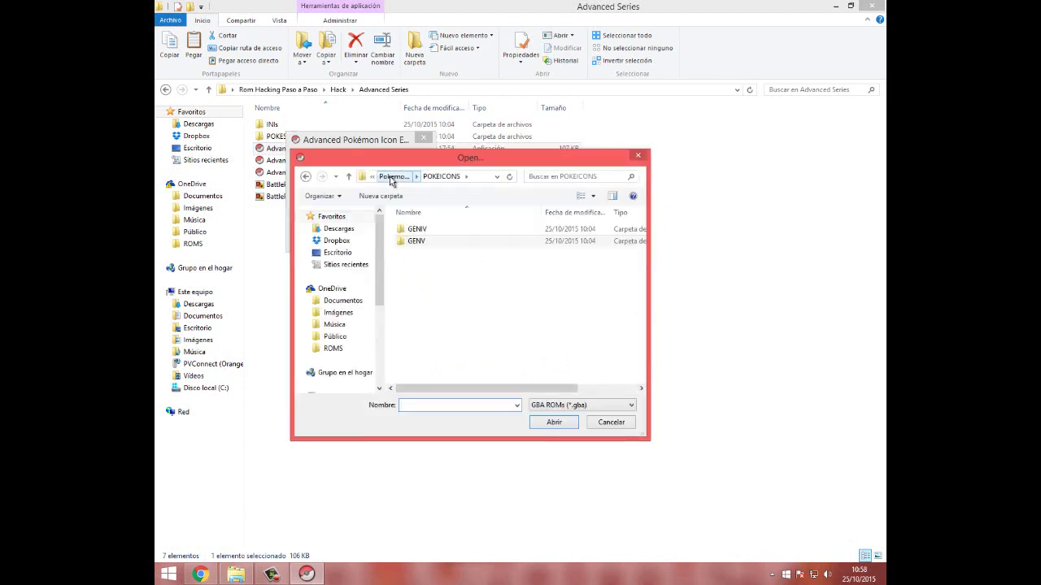
click(390, 177)
click(389, 177)
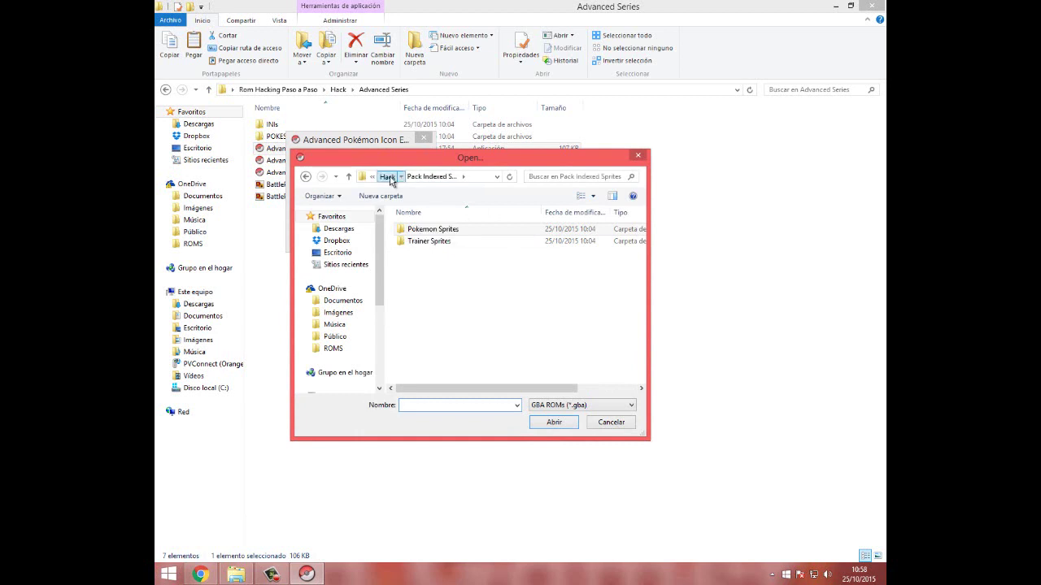
click(435, 230)
double_click(435, 230)
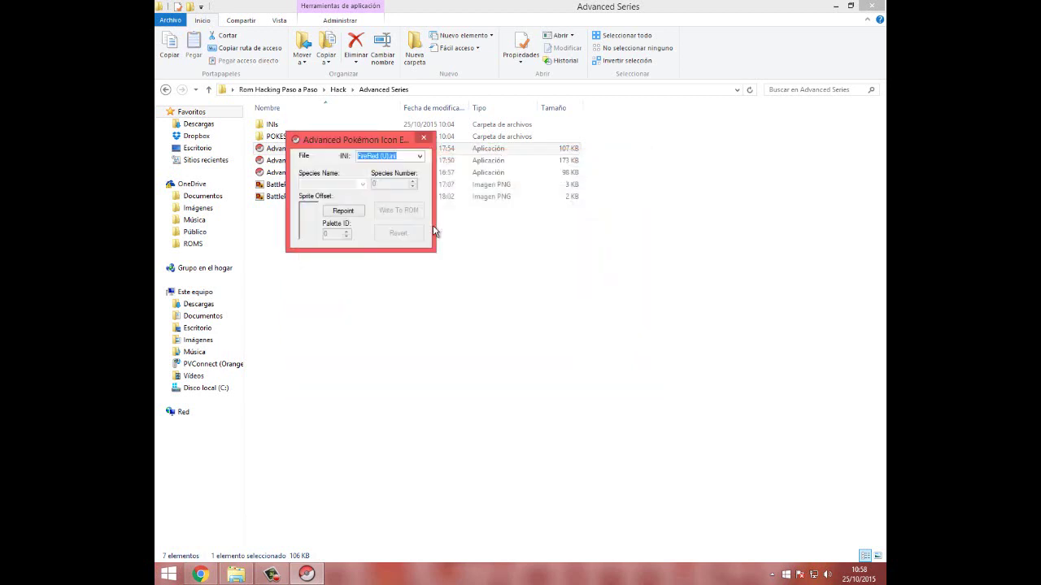
Step: Select the species BLASTOISE and import the Reshiram icon from the pack's POKEICONS GENV folder as its icon
click(361, 185)
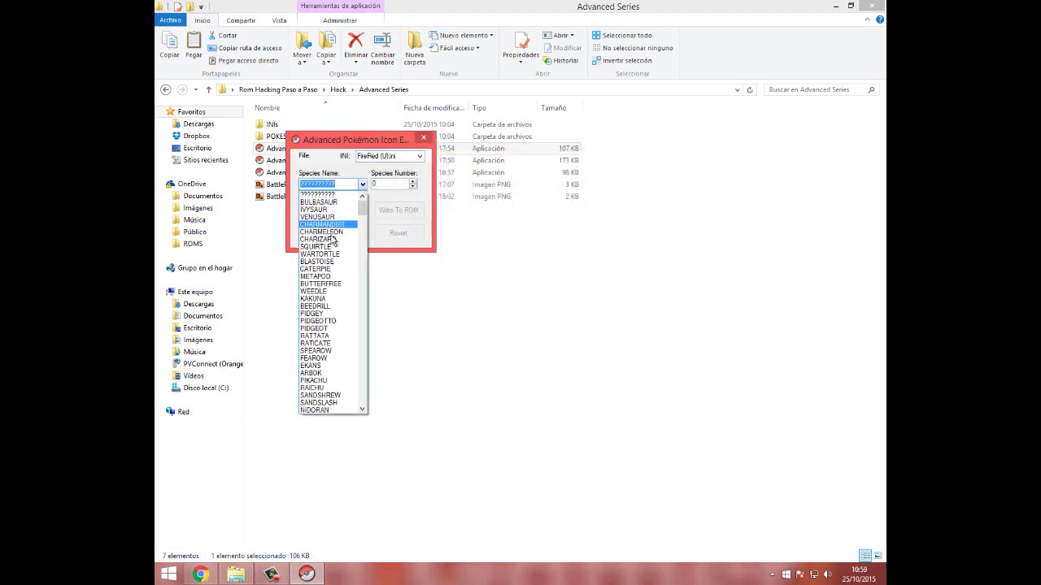
click(329, 261)
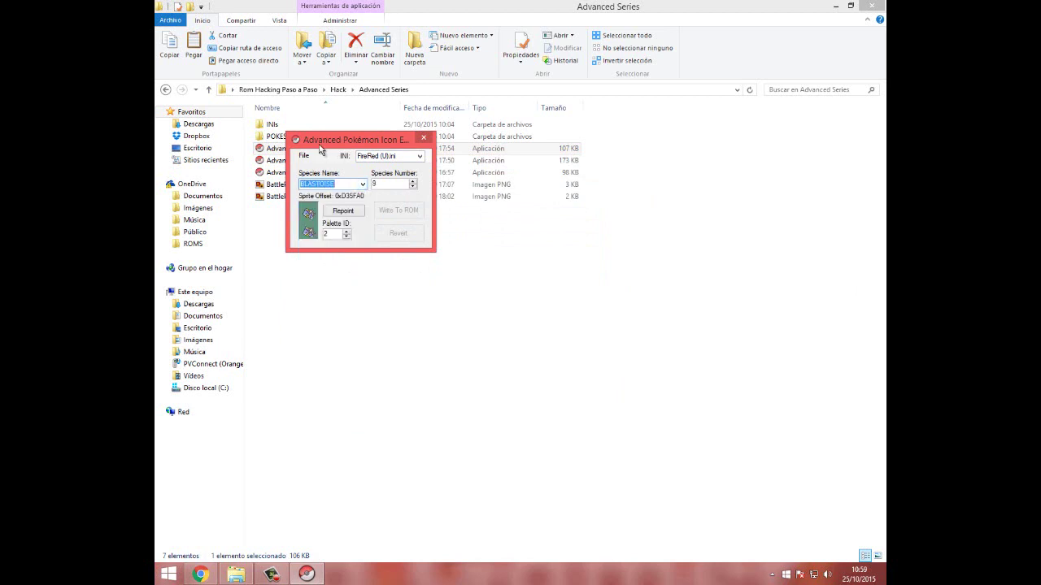
click(303, 155)
click(330, 195)
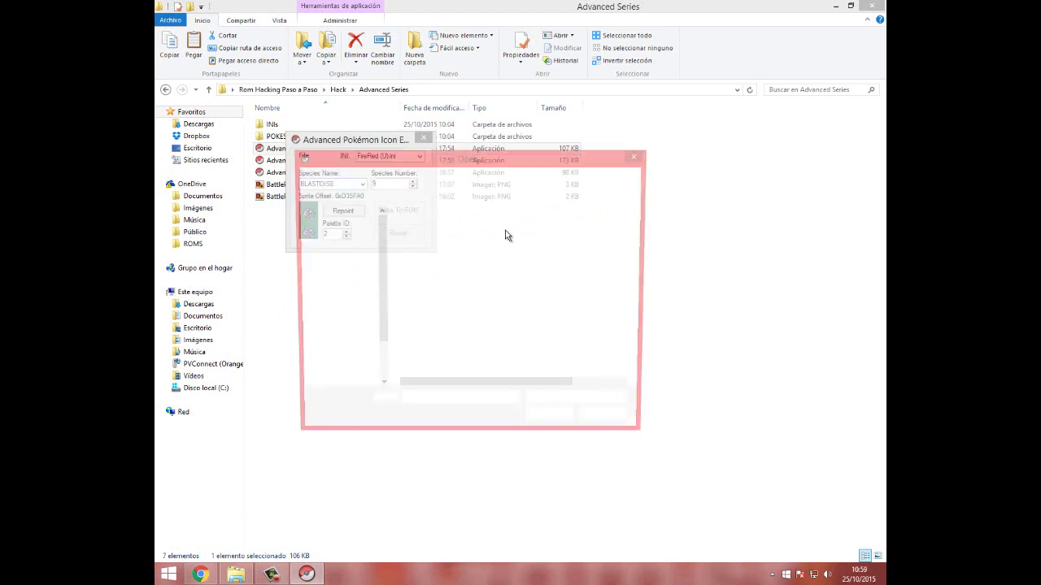
double_click(435, 230)
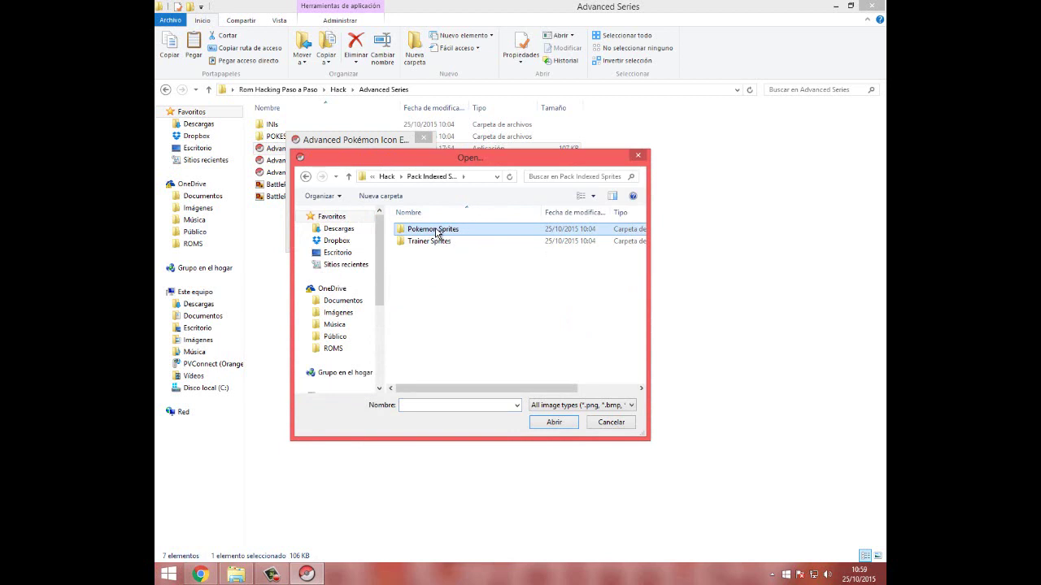
double_click(435, 230)
double_click(435, 230)
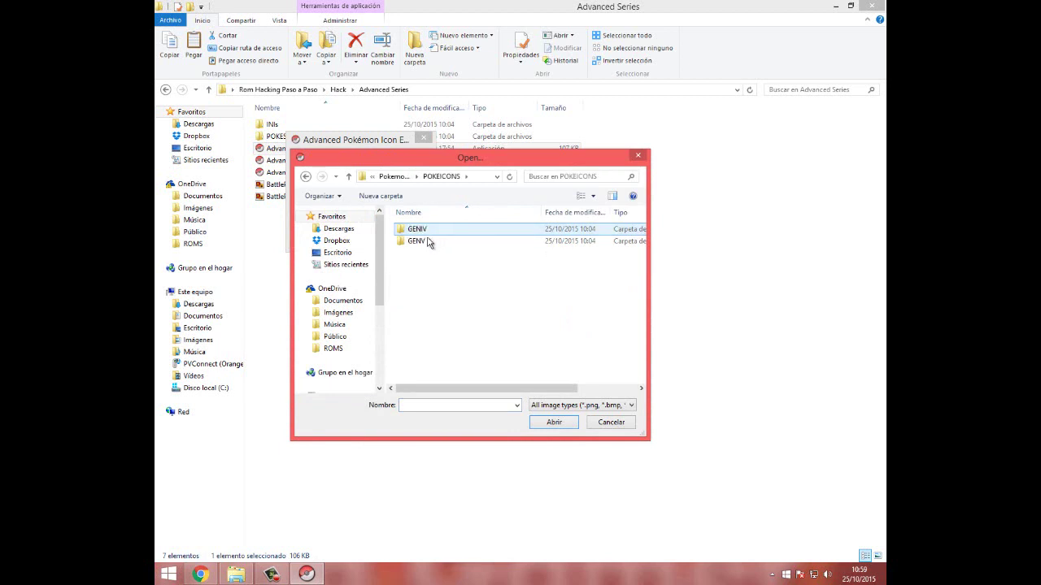
double_click(425, 242)
scroll(637, 329, down, 10)
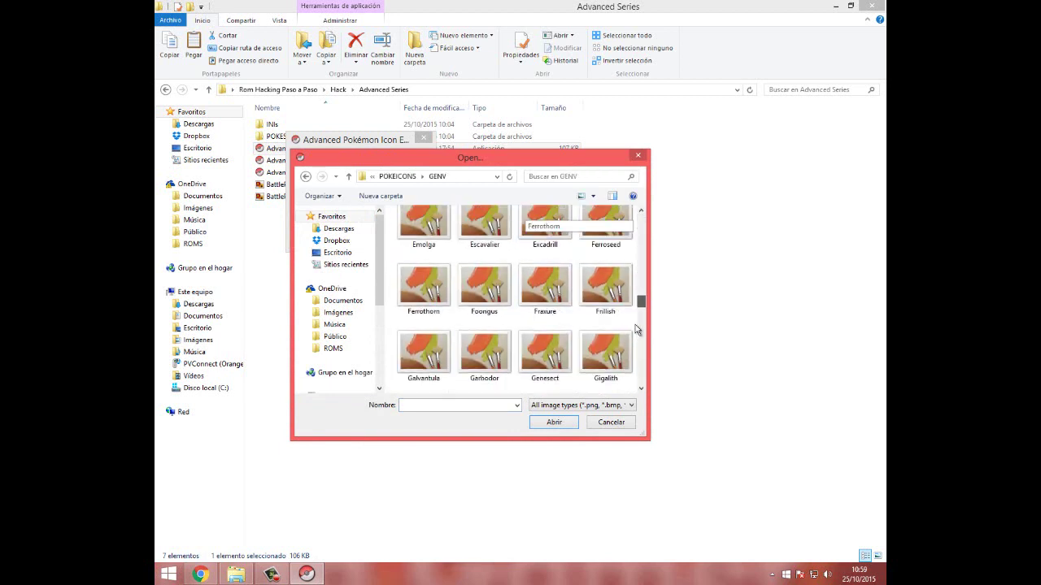
scroll(637, 329, down, 5)
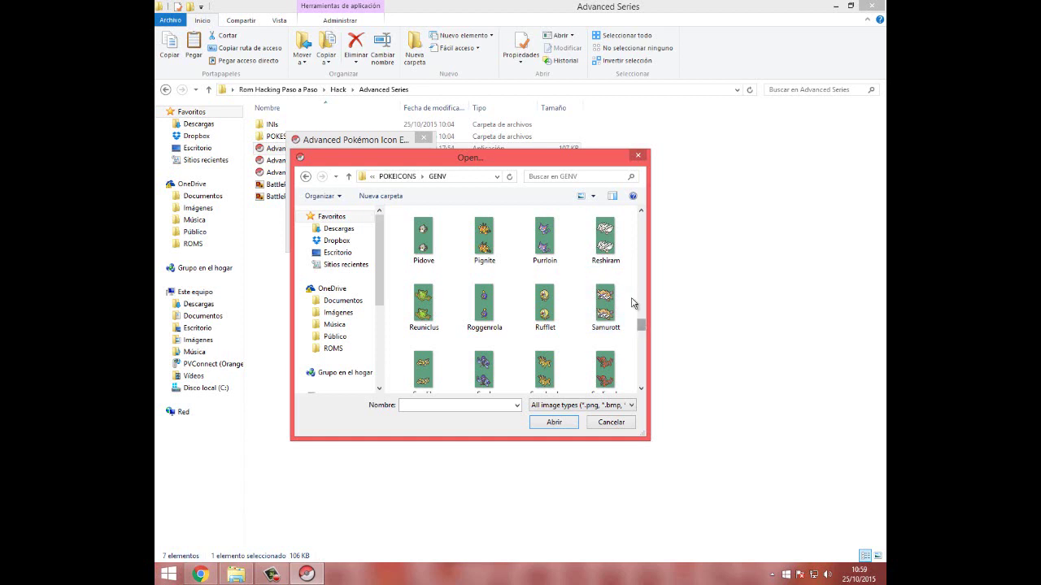
double_click(608, 238)
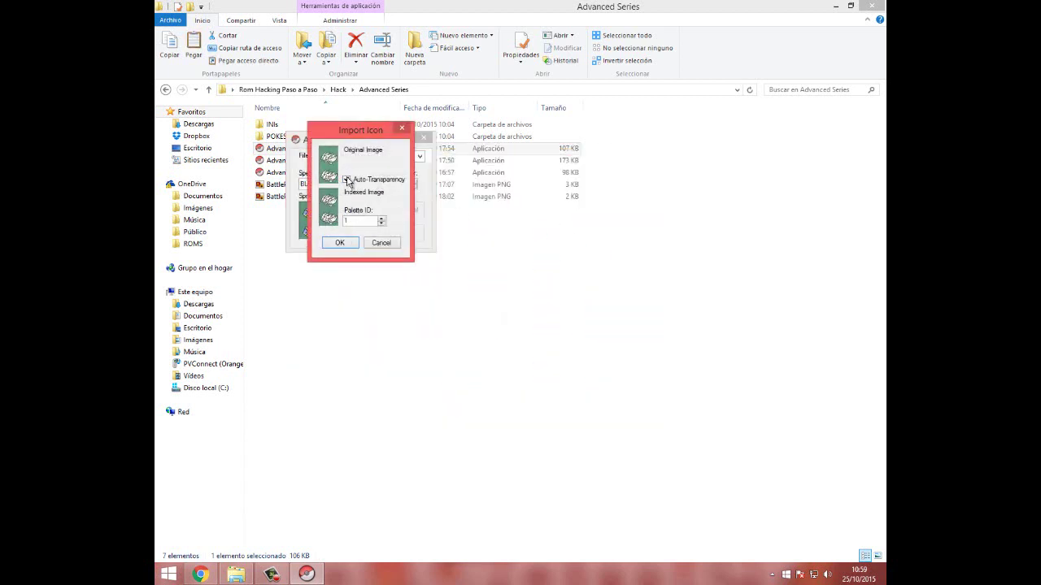
click(341, 243)
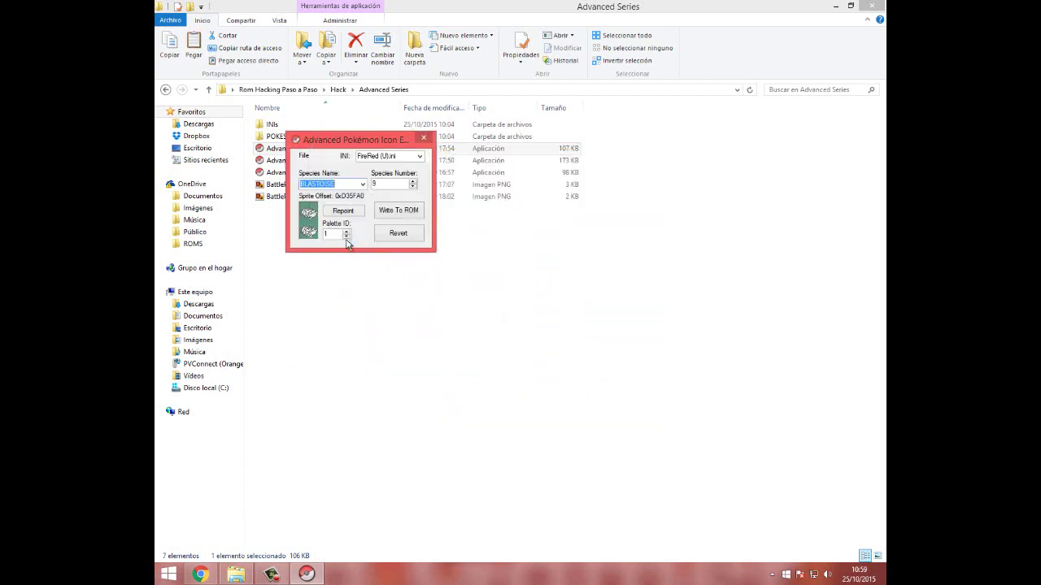
Step: Repoint Blastoise's icon to the free space at 0x1F20DC, write it to the ROM, and close the icon editor
click(332, 235)
click(343, 211)
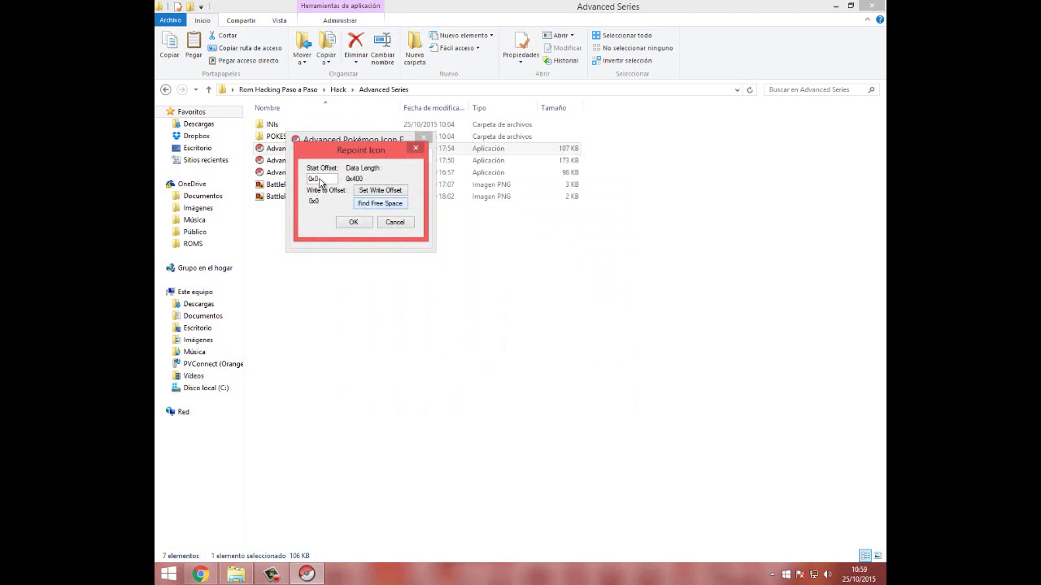
key(Return)
key(Return)
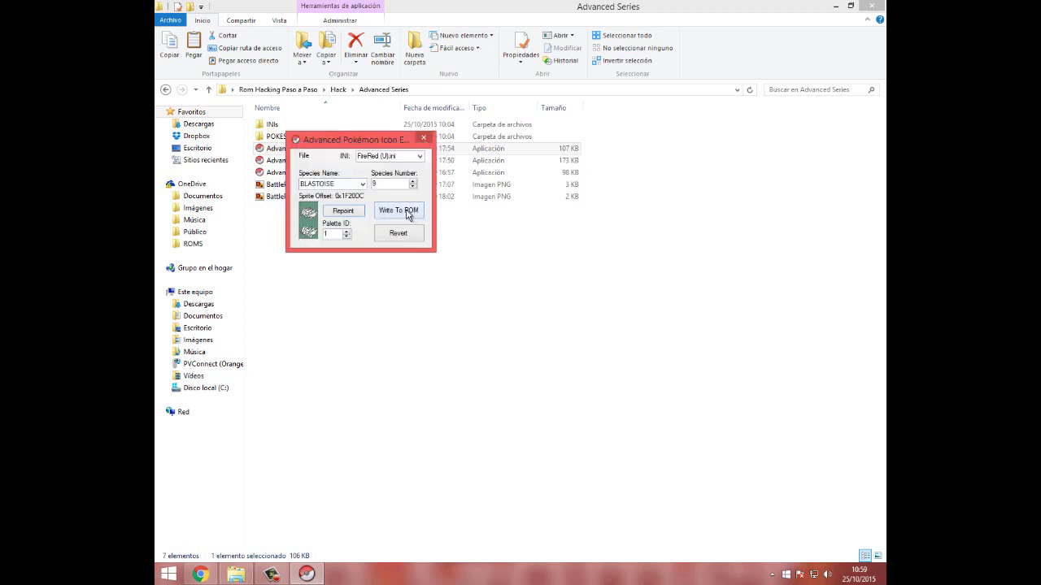
click(429, 140)
Step: Launch Advanced Sprite Position Editor, allow it to run, and set its INI file to FireRed (U).ini
double_click(333, 173)
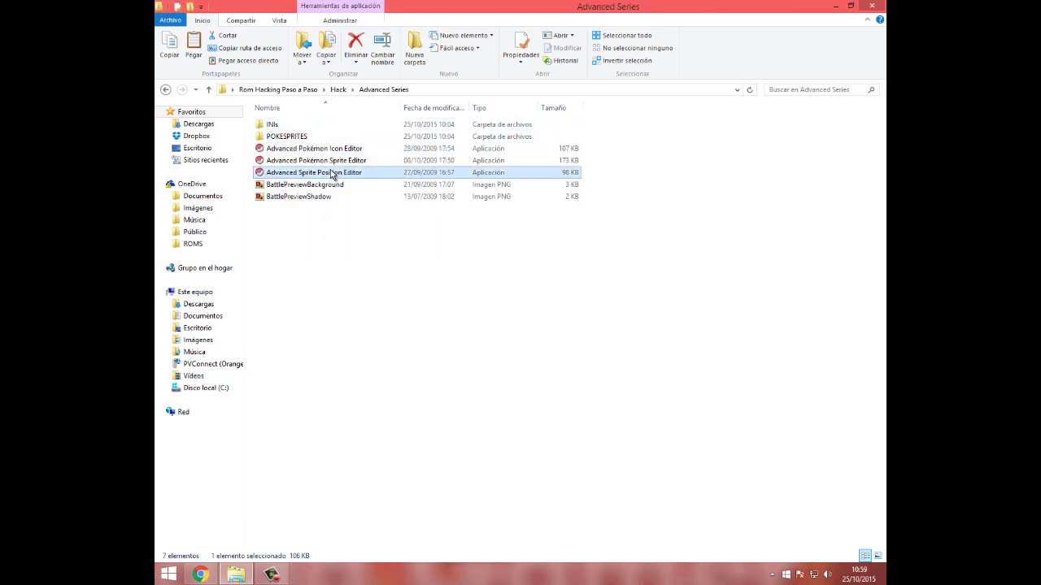
click(561, 301)
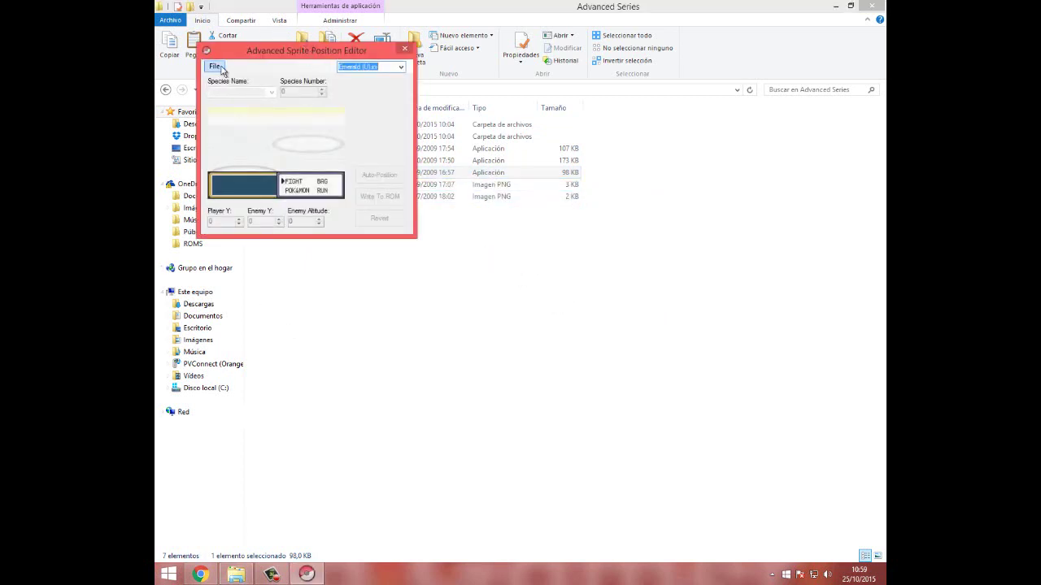
click(390, 67)
click(362, 79)
Step: Load the Pokémon Fire Red ROM from the Hack folder into the position editor and select the species BLASTOISE
click(214, 66)
click(226, 79)
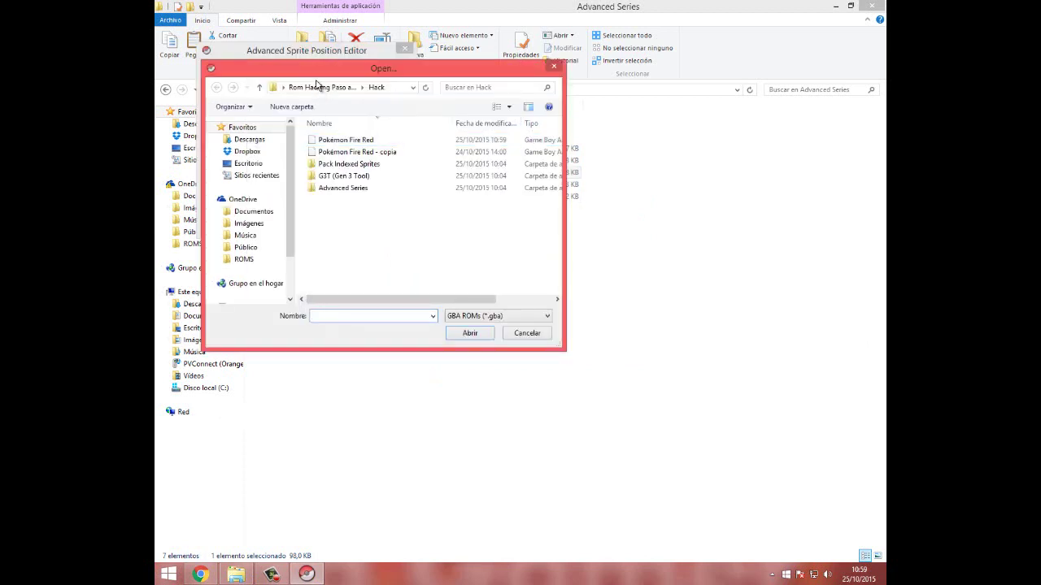
double_click(333, 139)
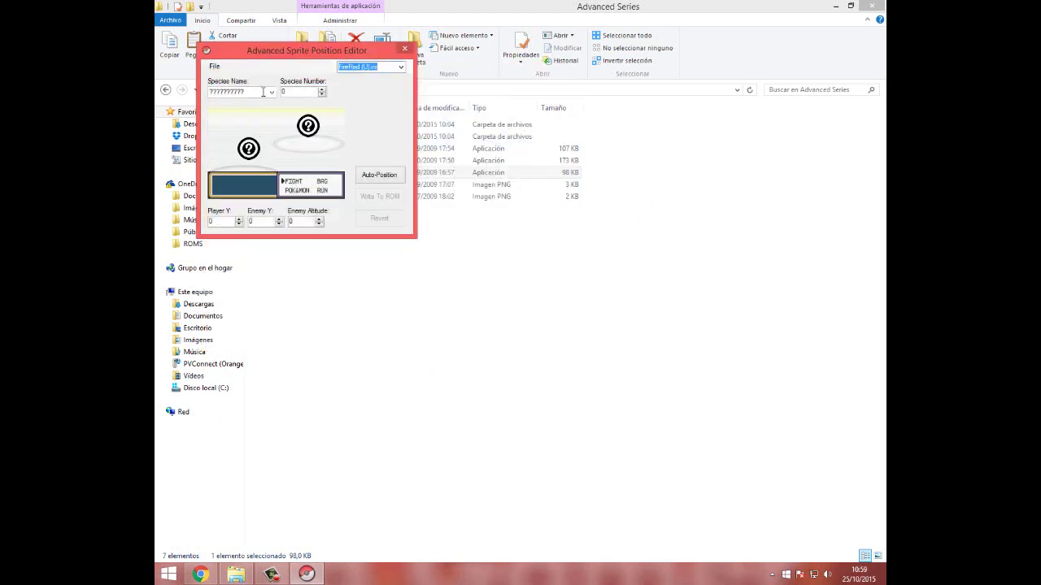
click(272, 93)
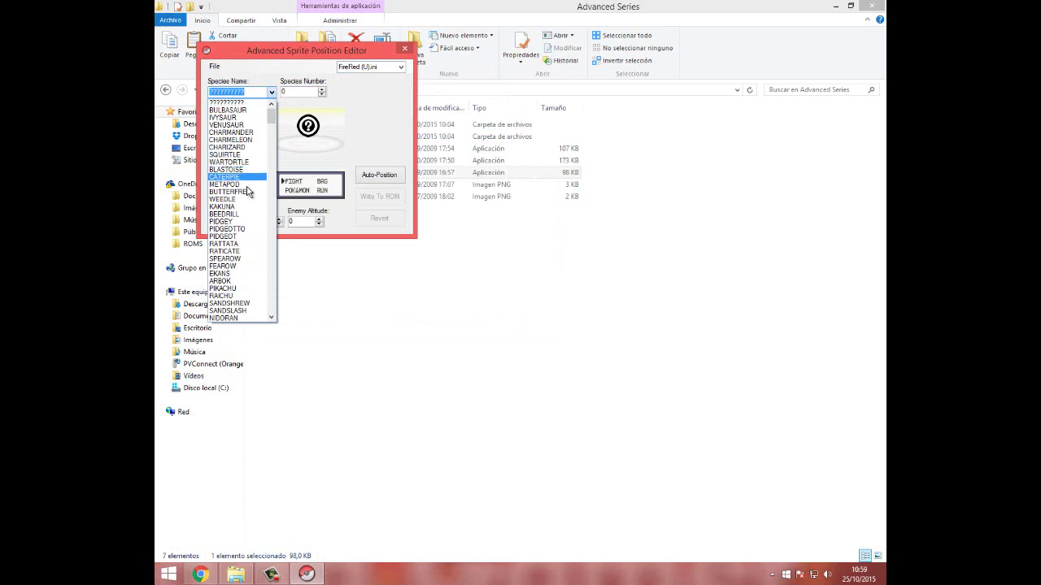
click(241, 170)
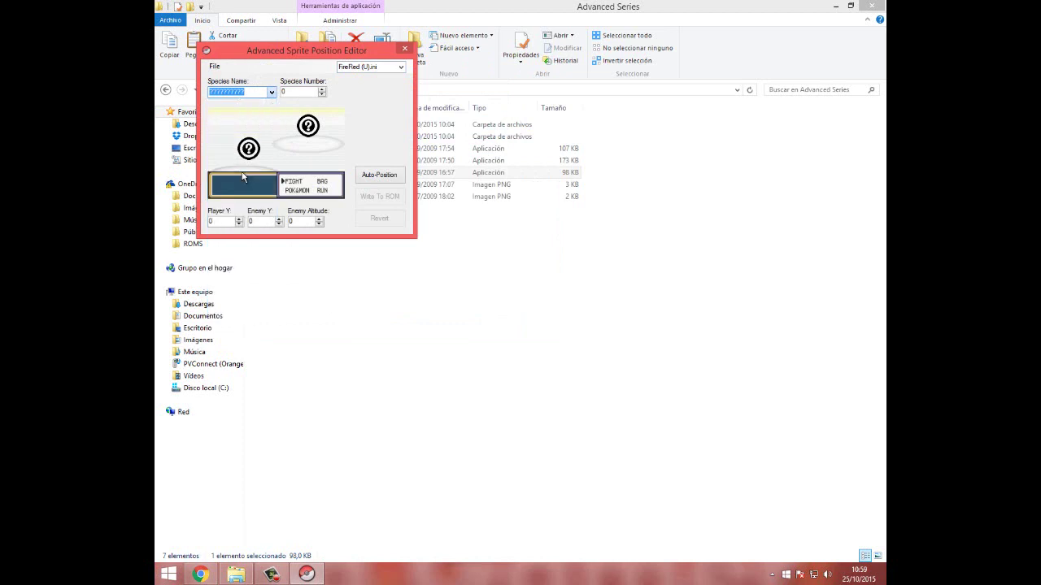
Step: Set Blastoise's Player Y position to 14 so its back sprite sits lower in the battle preview
click(241, 225)
click(239, 224)
click(239, 225)
click(240, 220)
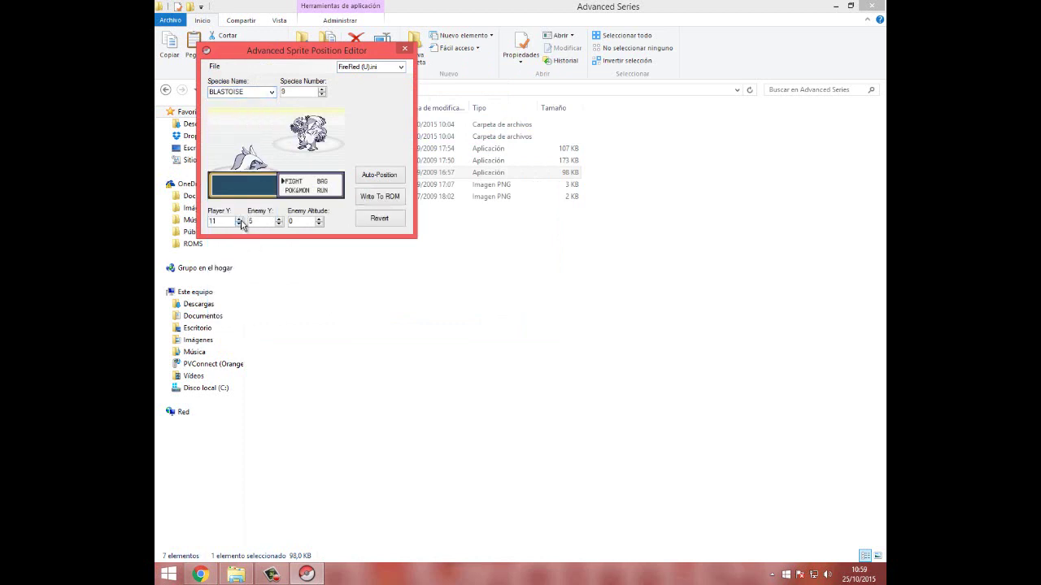
click(240, 220)
Step: Try raising Blastoise's Enemy Altitude to 12
click(320, 220)
click(319, 219)
click(320, 220)
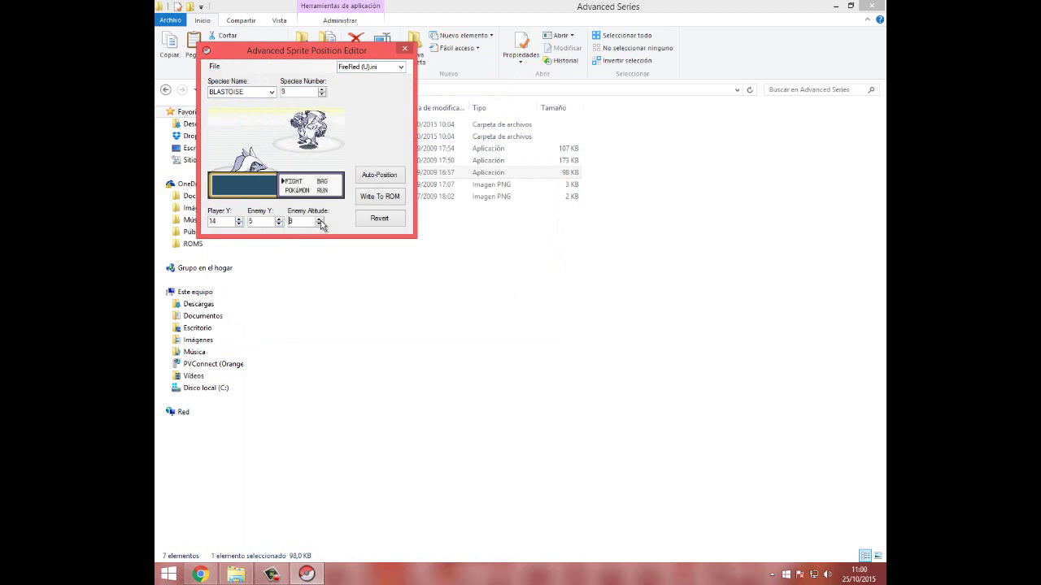
click(319, 219)
click(320, 219)
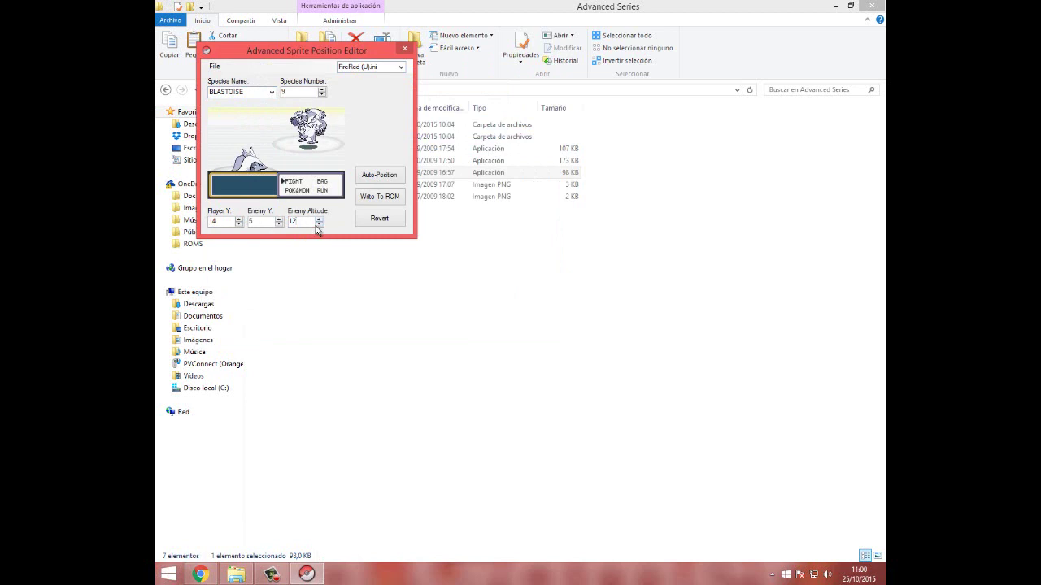
Step: Return Blastoise's Enemy Altitude to 0
click(317, 225)
click(317, 224)
click(318, 225)
click(318, 224)
click(318, 224)
click(318, 224)
click(318, 224)
click(318, 224)
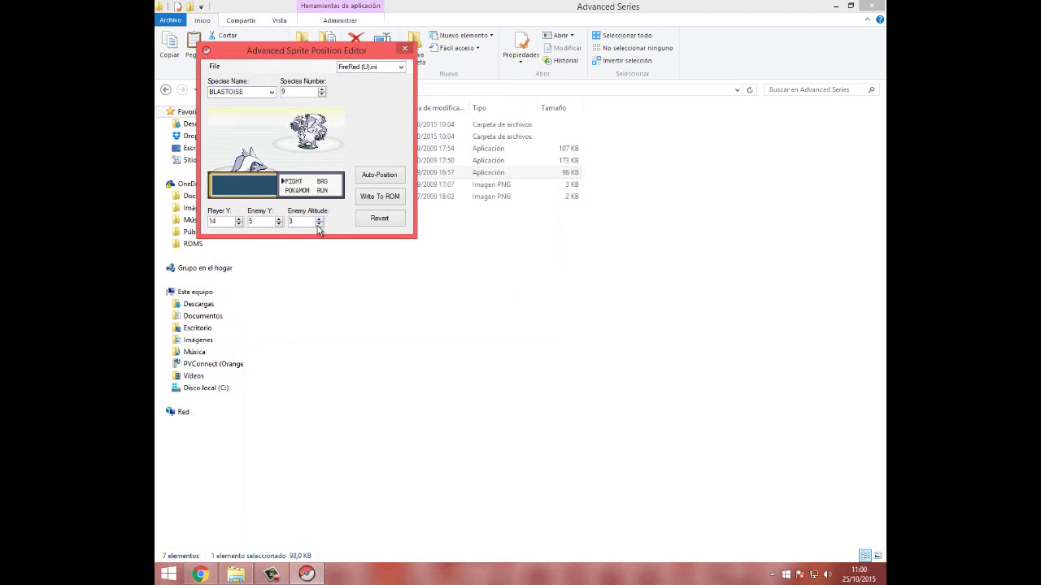
click(318, 224)
click(318, 224)
click(318, 224)
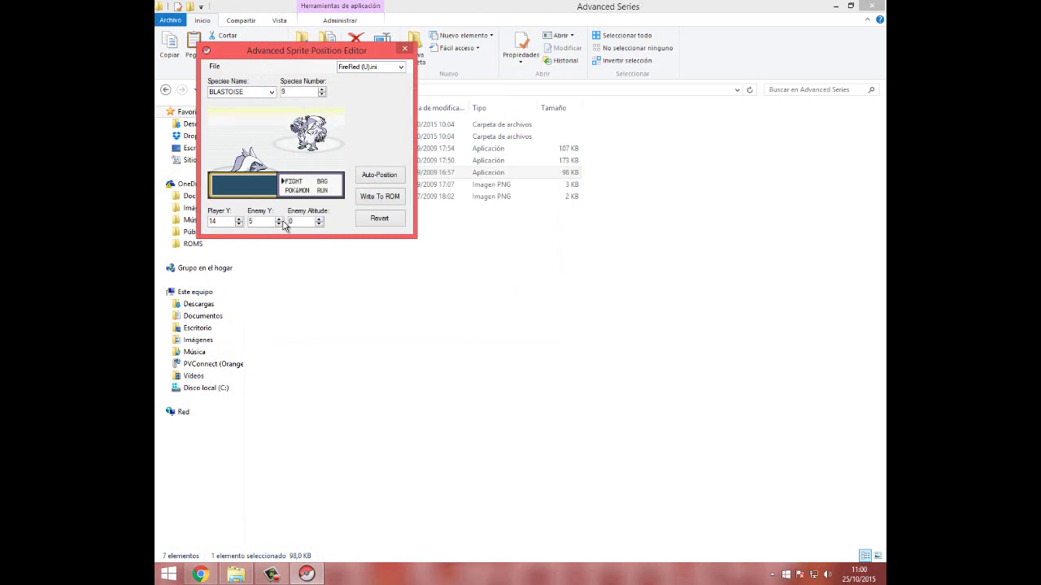
Step: Set Blastoise's Enemy Y position to -4
click(279, 225)
click(279, 225)
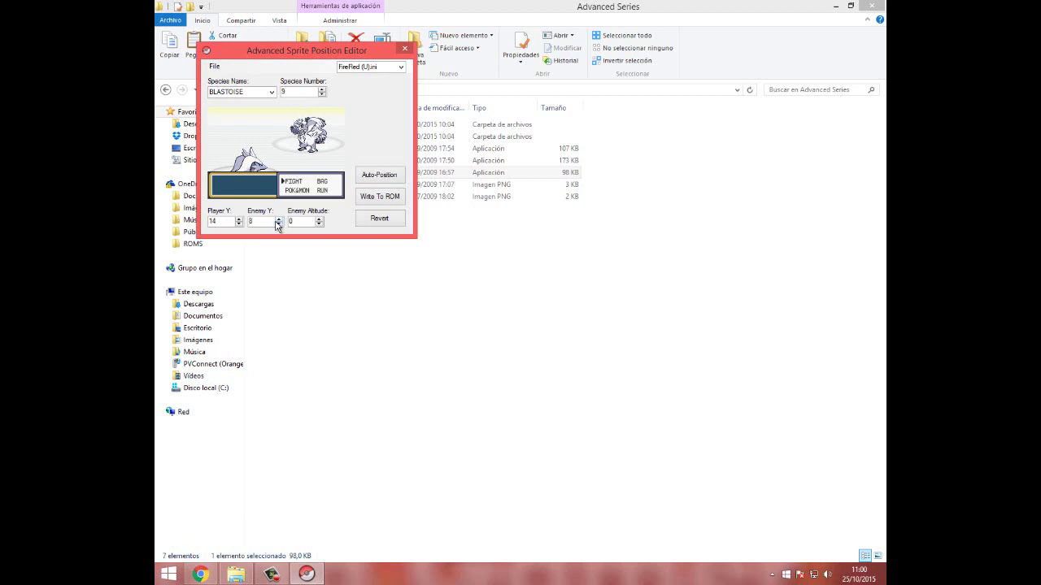
click(279, 225)
click(279, 225)
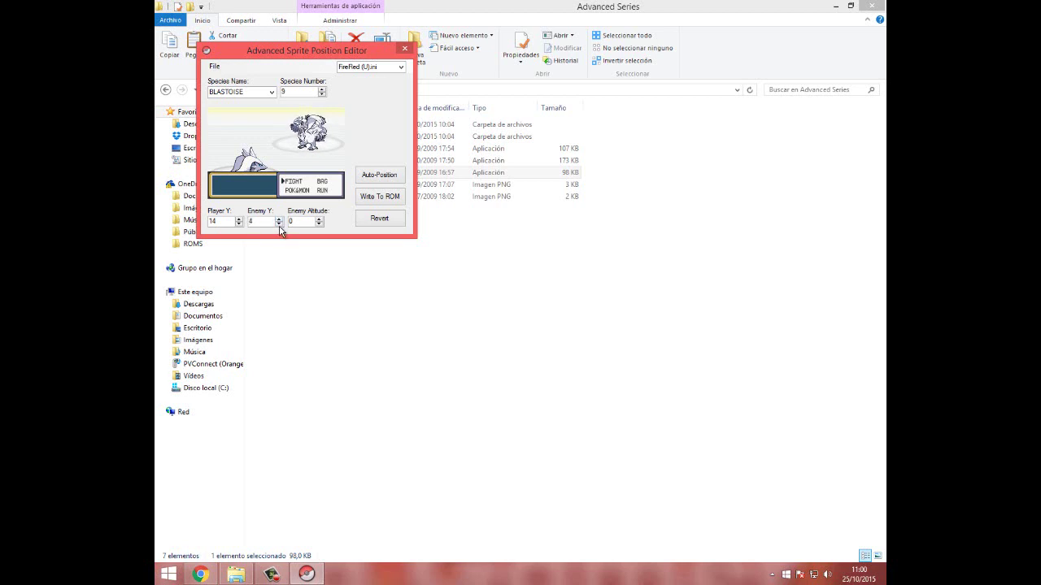
click(279, 224)
click(279, 225)
click(279, 224)
click(279, 224)
click(279, 224)
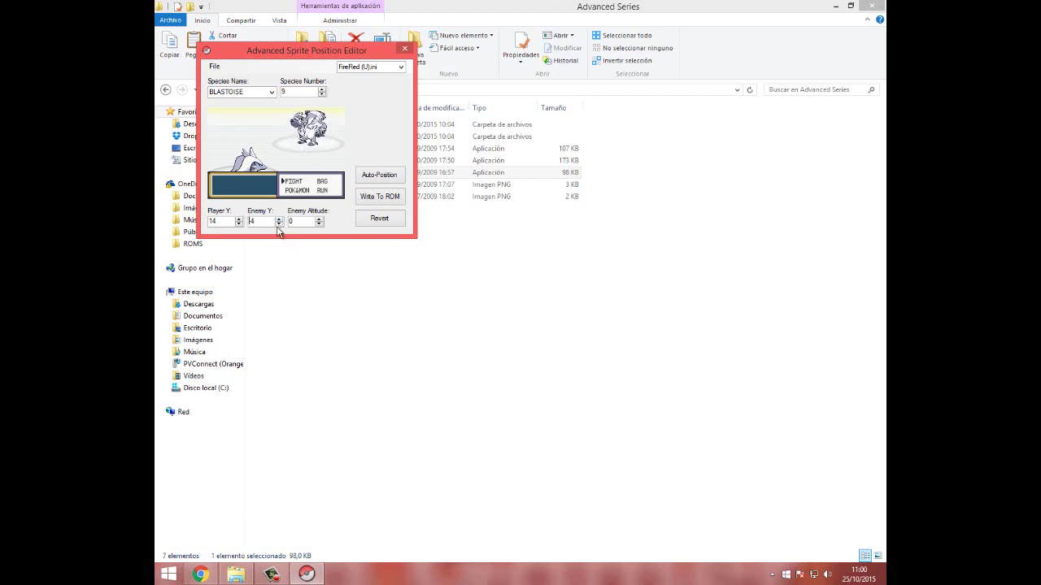
Step: Write Blastoise's sprite positions to the ROM and close the position editor
click(379, 196)
click(251, 92)
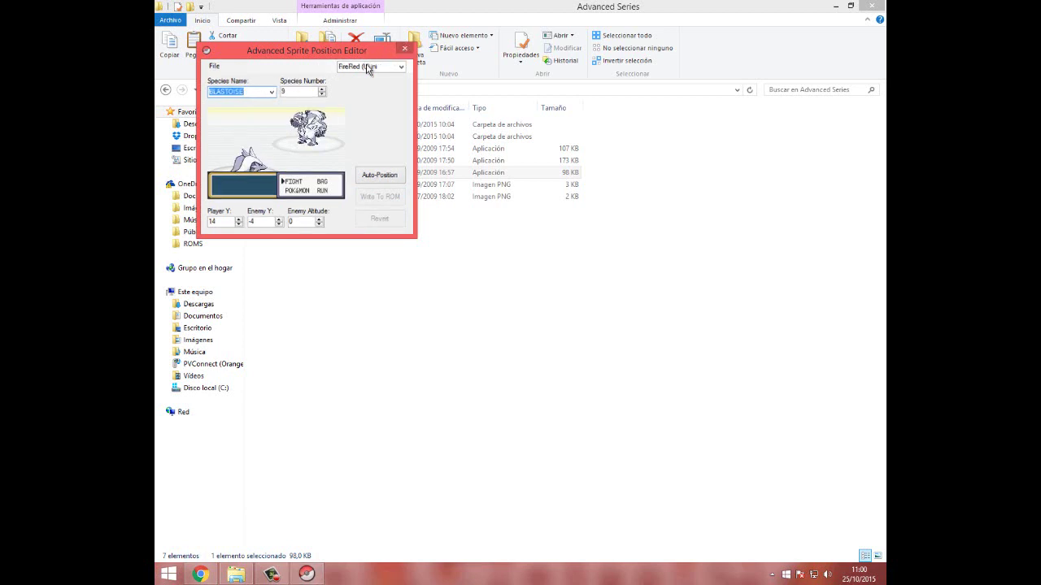
click(404, 50)
Step: Return to the Hack folder, run the Pokémon Fire Red ROM with VisualBoyAdvance, and maximize the emulator
click(337, 89)
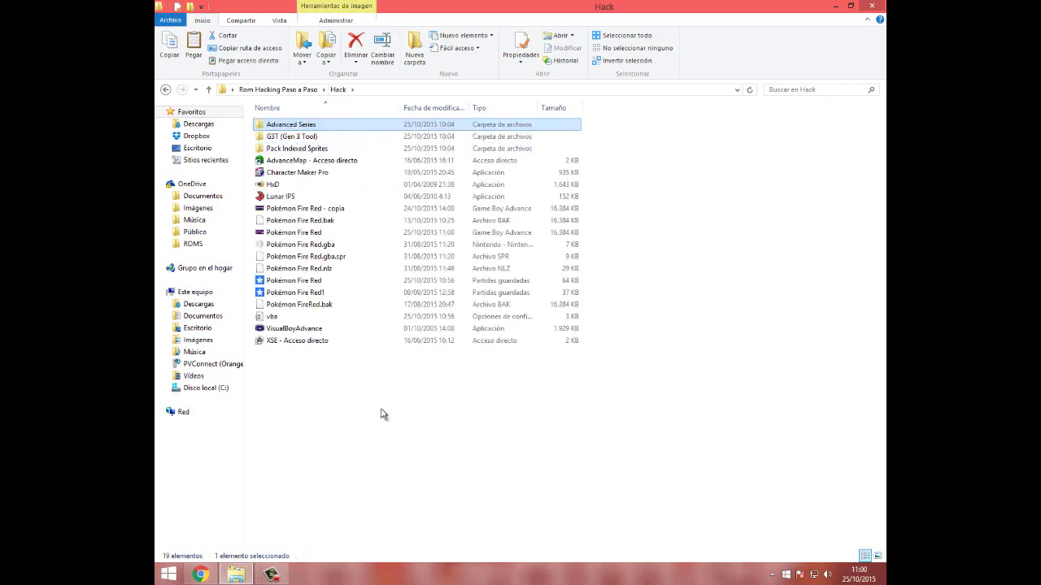
click(384, 460)
drag(292, 232, 291, 329)
click(561, 296)
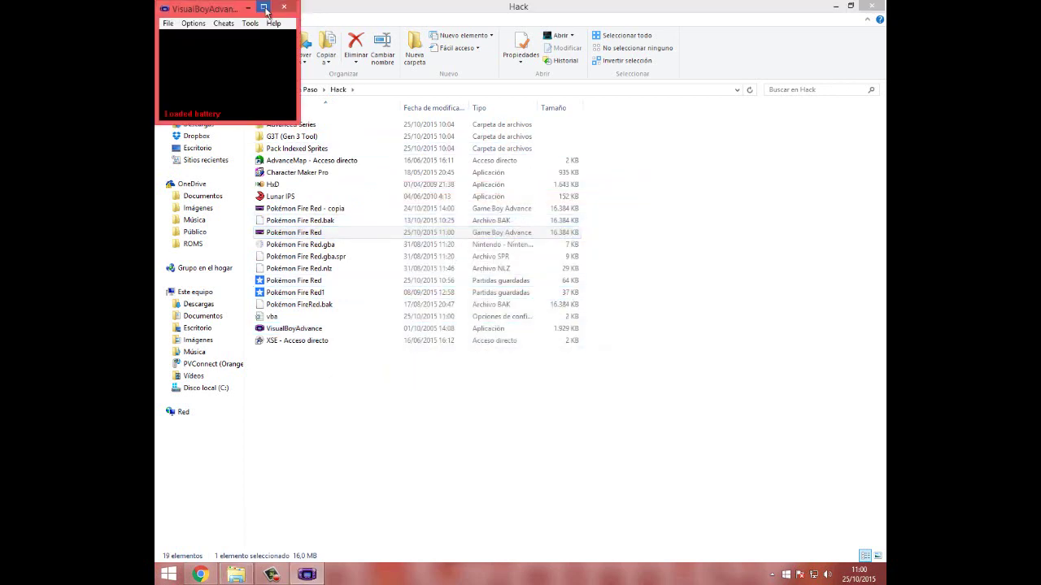
click(265, 8)
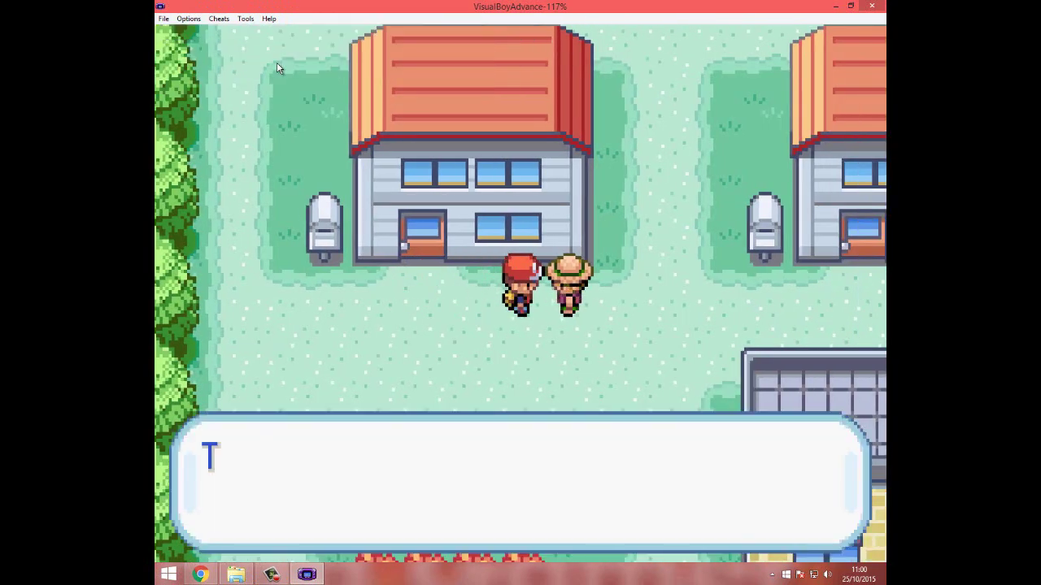
Step: Check Blastoise's icon and sprite in the party and on its summary pages through KNOWN MOVES, and close the emulator
key(z)
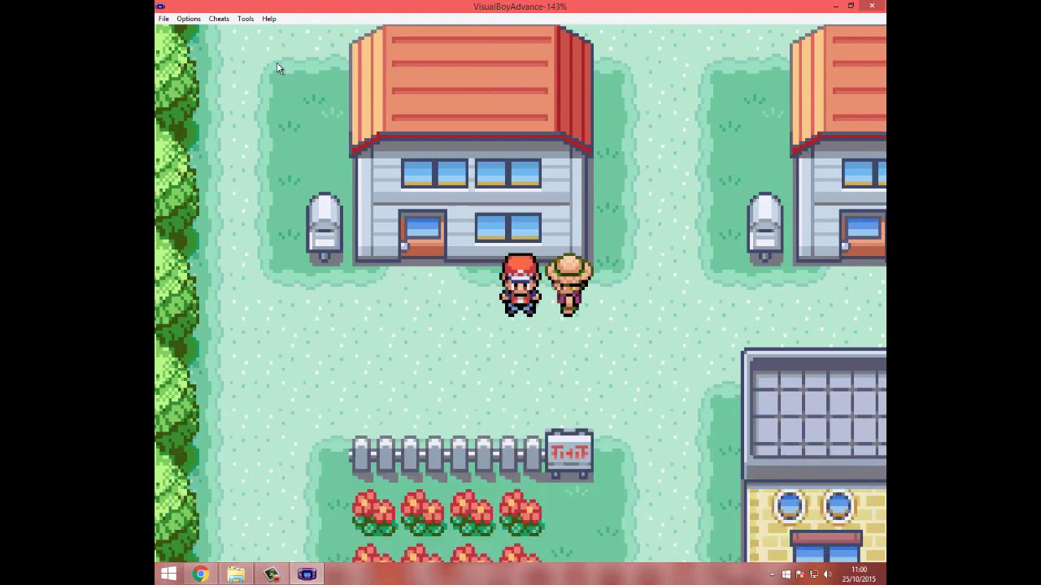
key(Return)
key(z)
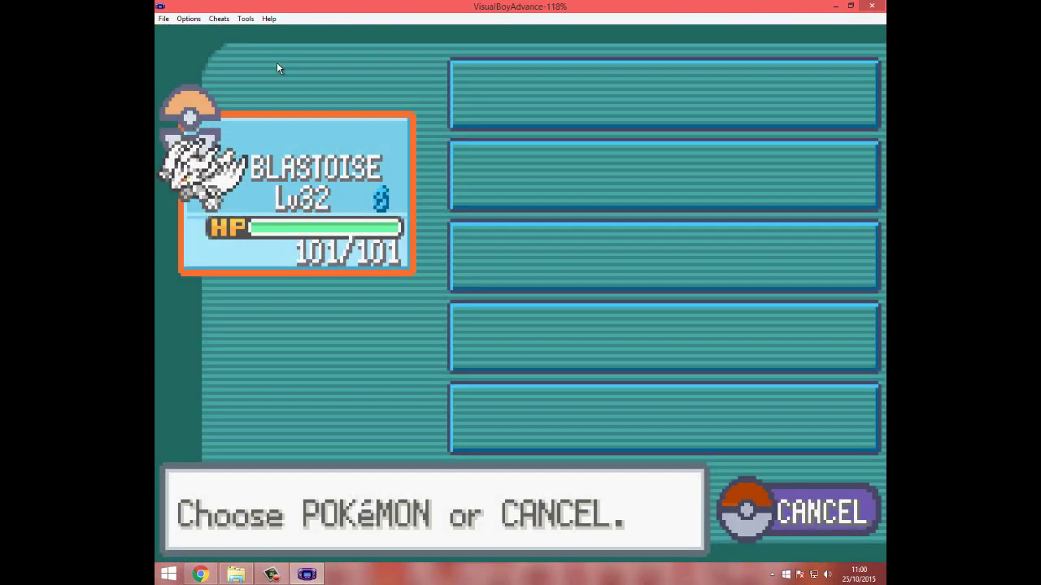
key(z)
key(z)
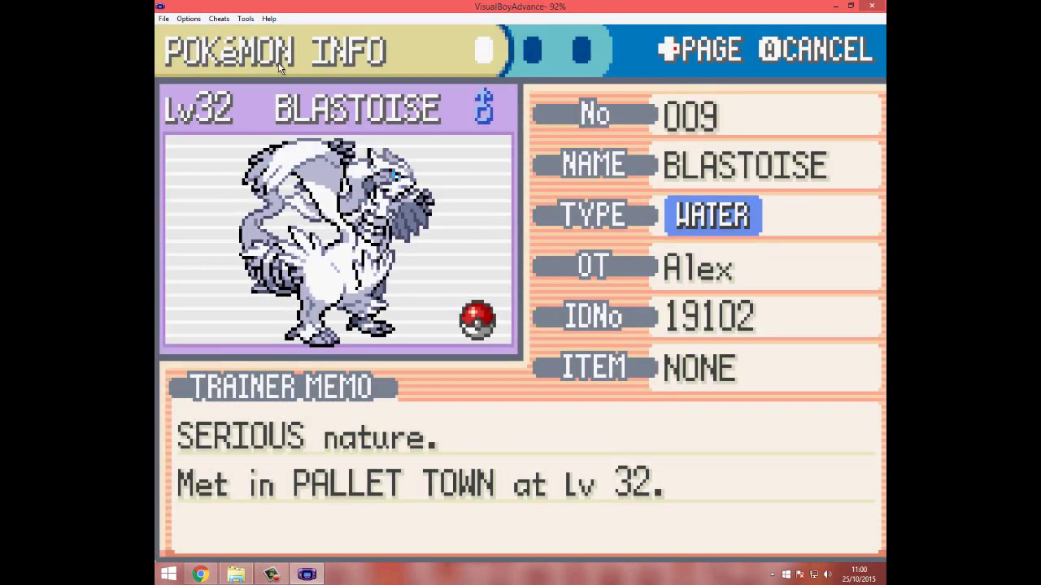
key(Right)
key(Right)
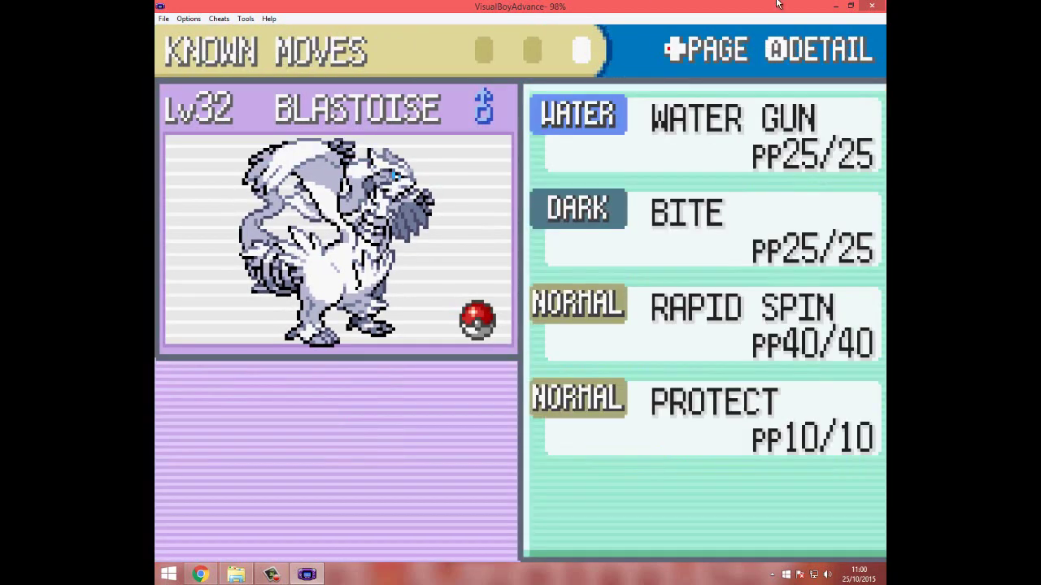
click(877, 8)
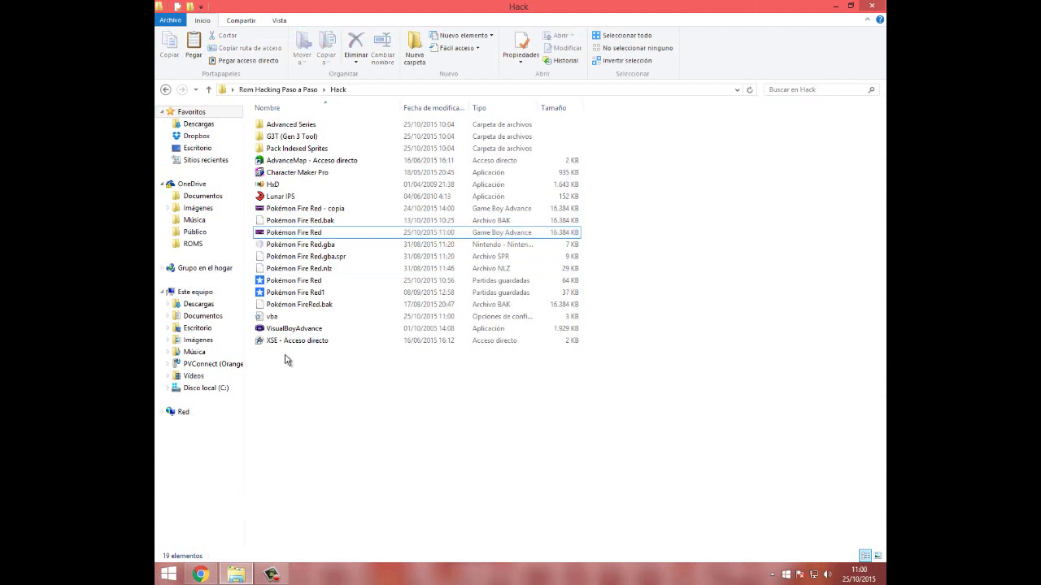
Step: Launch Gen3Tools from the G3T (Gen 3 Tool) folder and allow it to run
double_click(293, 136)
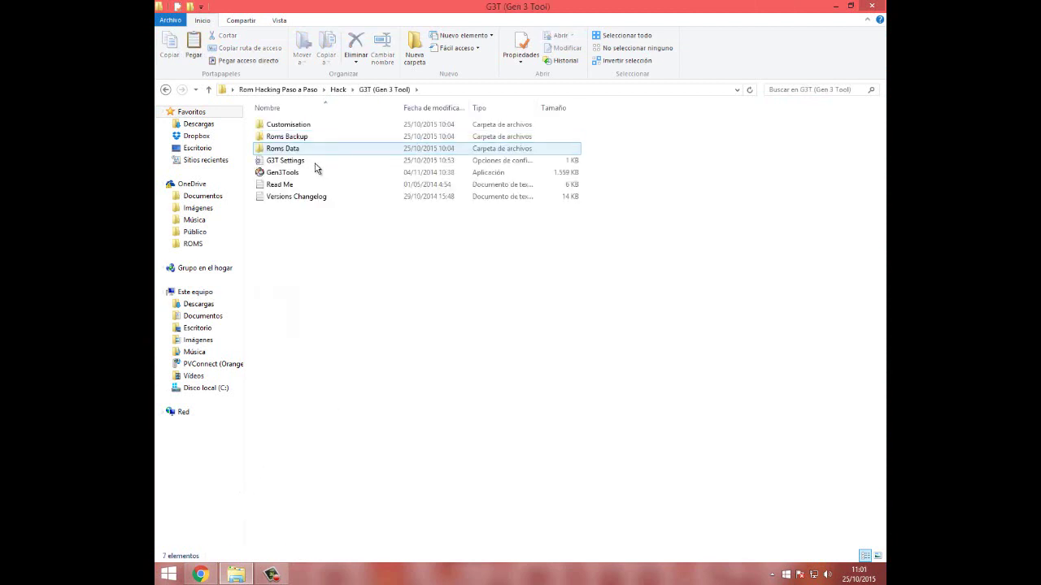
click(305, 173)
double_click(305, 172)
click(488, 366)
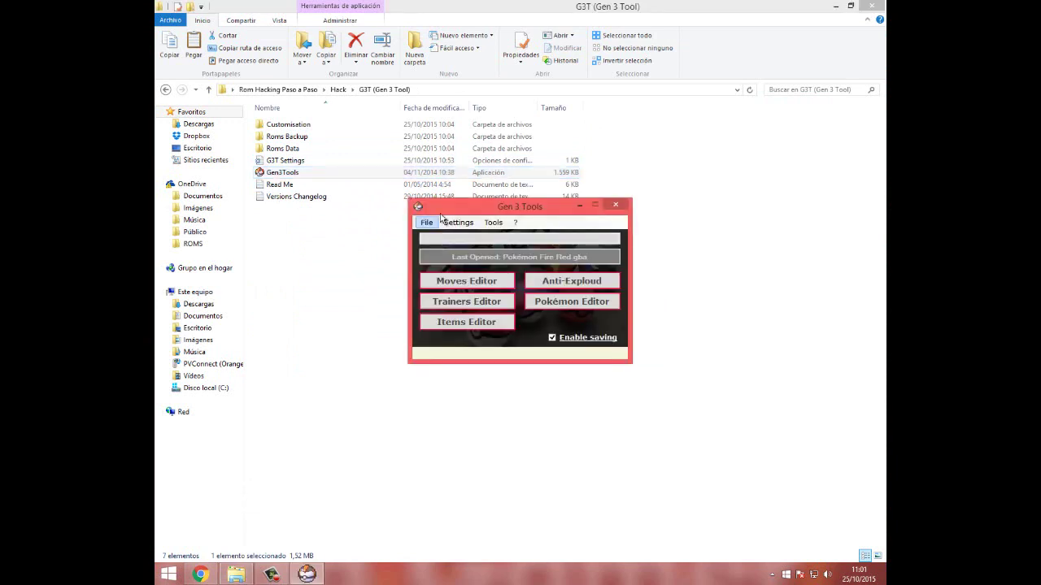
Step: Load the Pokémon Fire Red ROM from the Hack folder into Gen 3 Tools
click(428, 223)
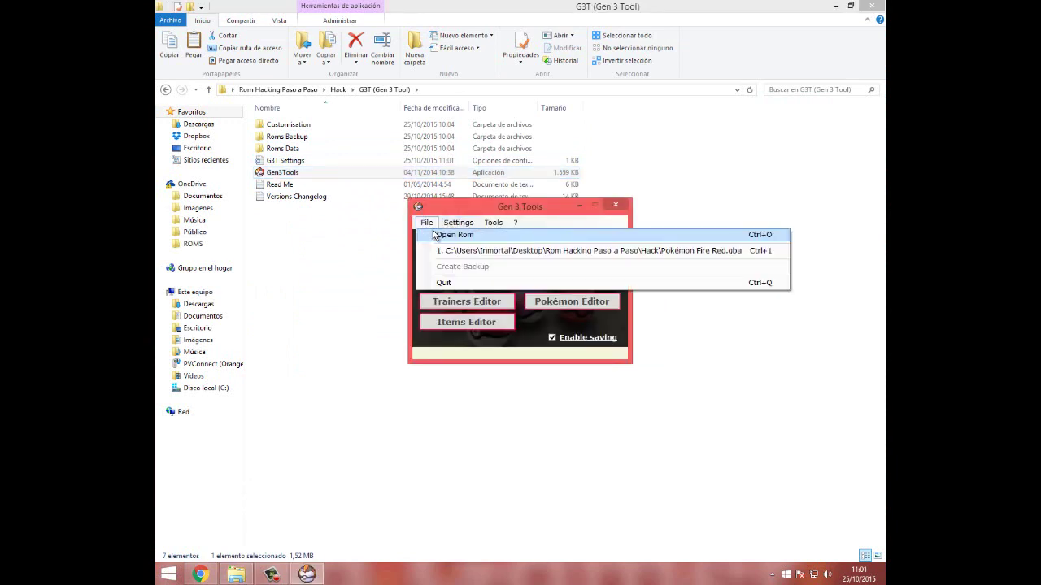
click(435, 234)
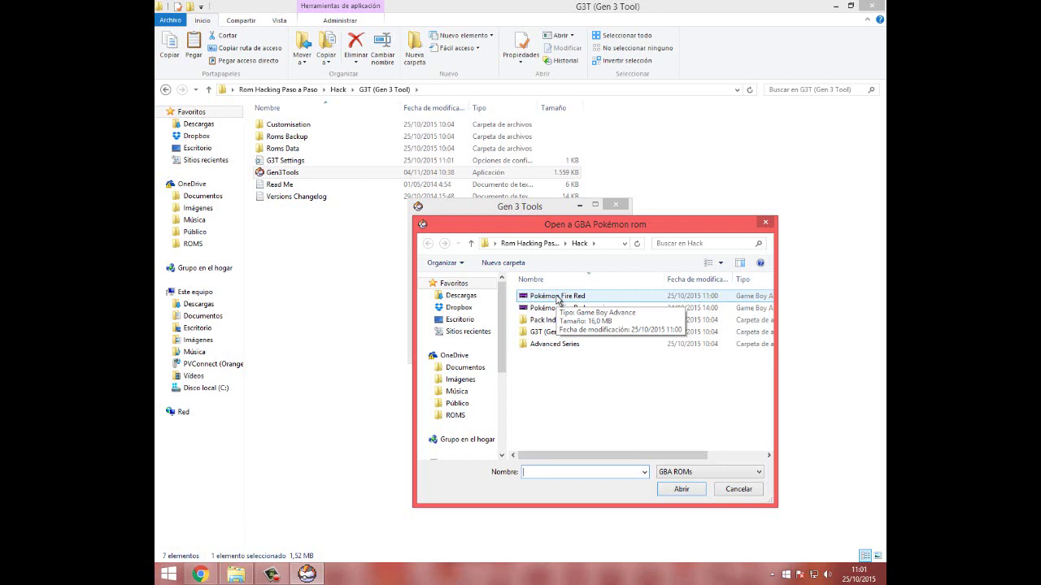
double_click(557, 298)
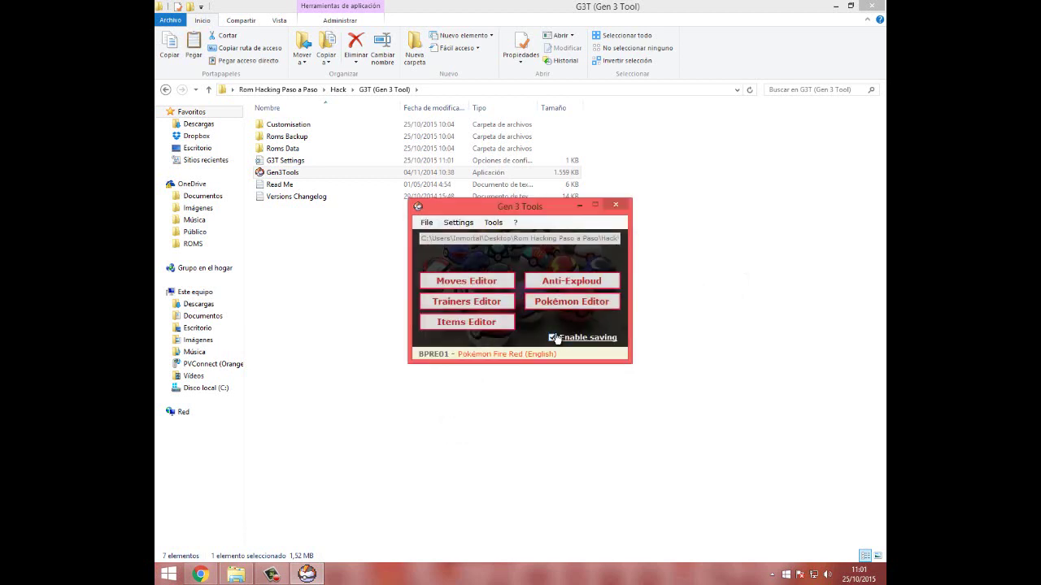
click(556, 315)
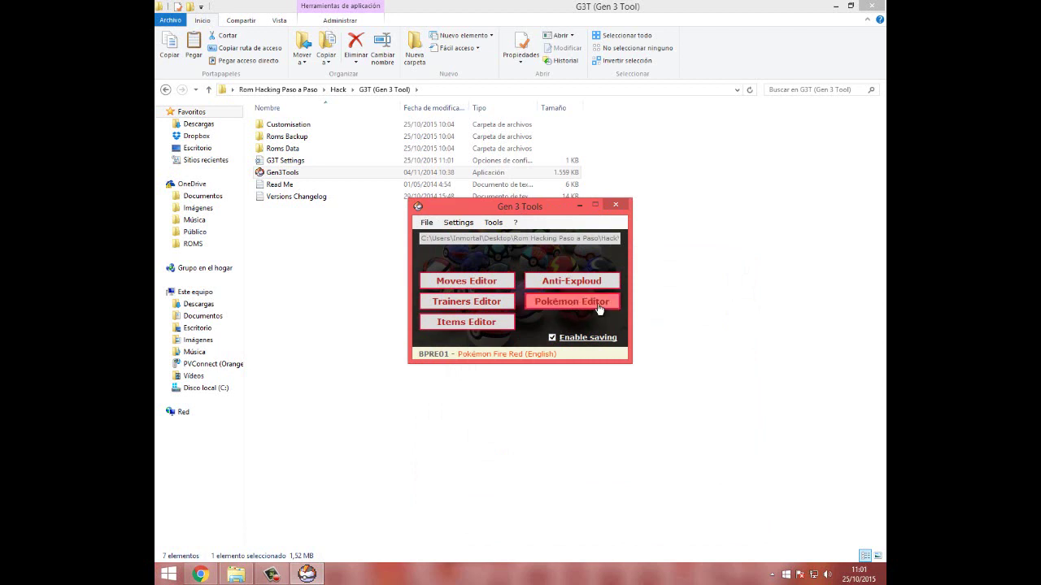
Step: Open the Pokémon Editor, select Pokémon number 9, and rename it RESHIRAM
click(588, 305)
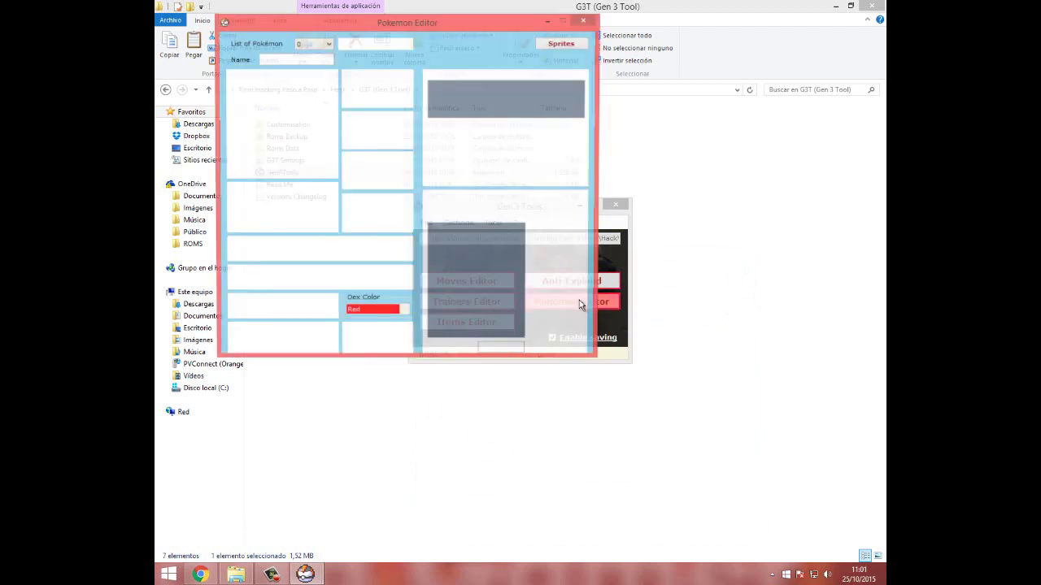
click(320, 45)
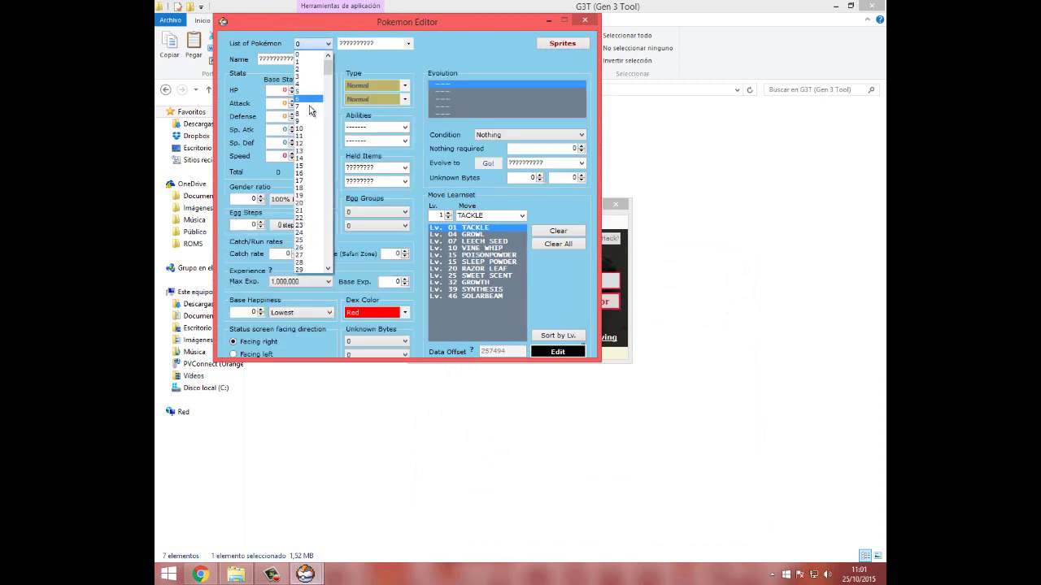
click(309, 121)
double_click(323, 58)
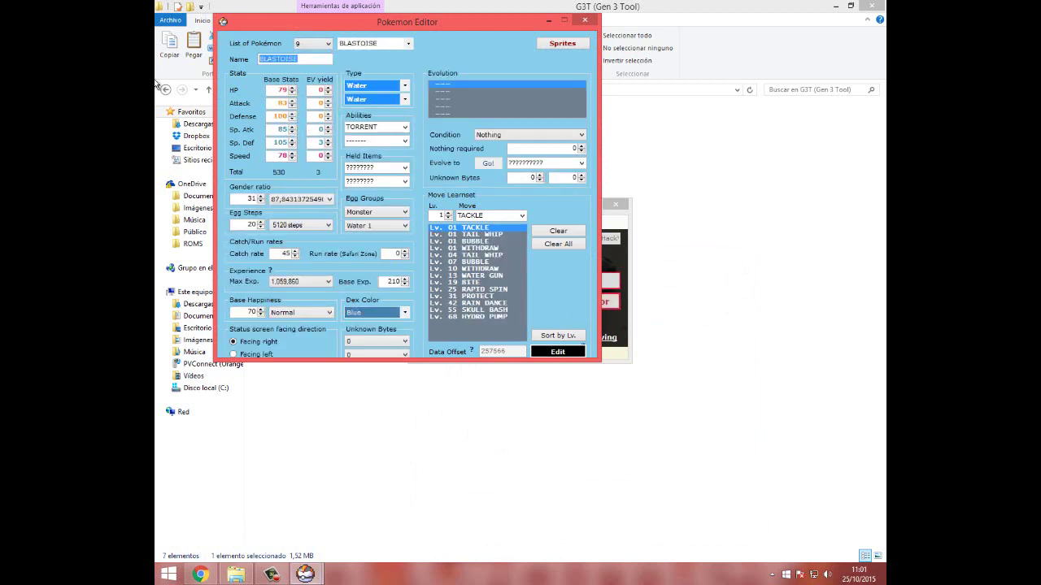
text(RESHIRAM)
key(Tab)
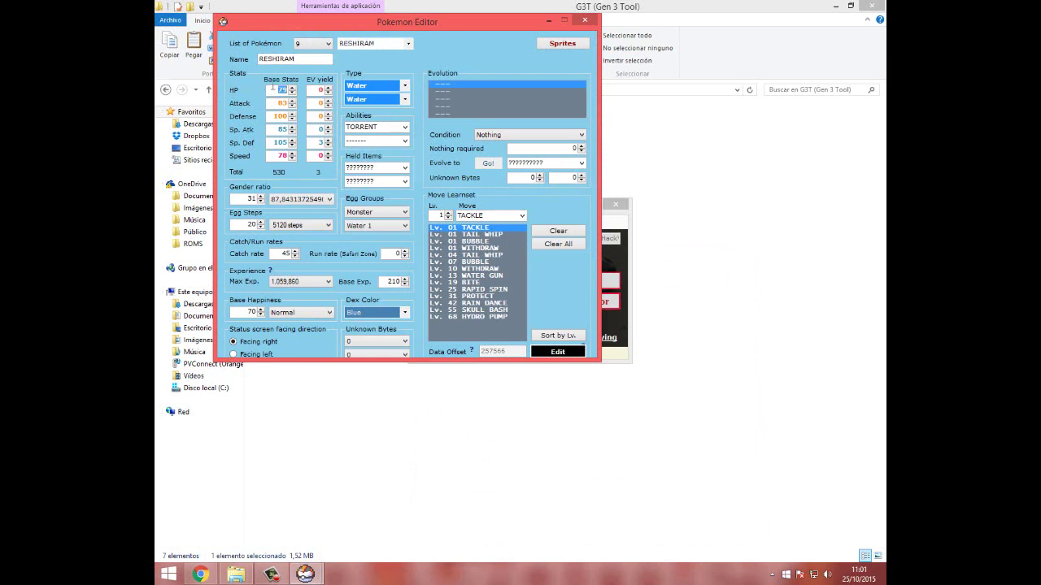
Step: Switch to Chrome, open the Poké-Box on club.megadexter.com, and look up Reshiram as a new Pokémon
click(200, 574)
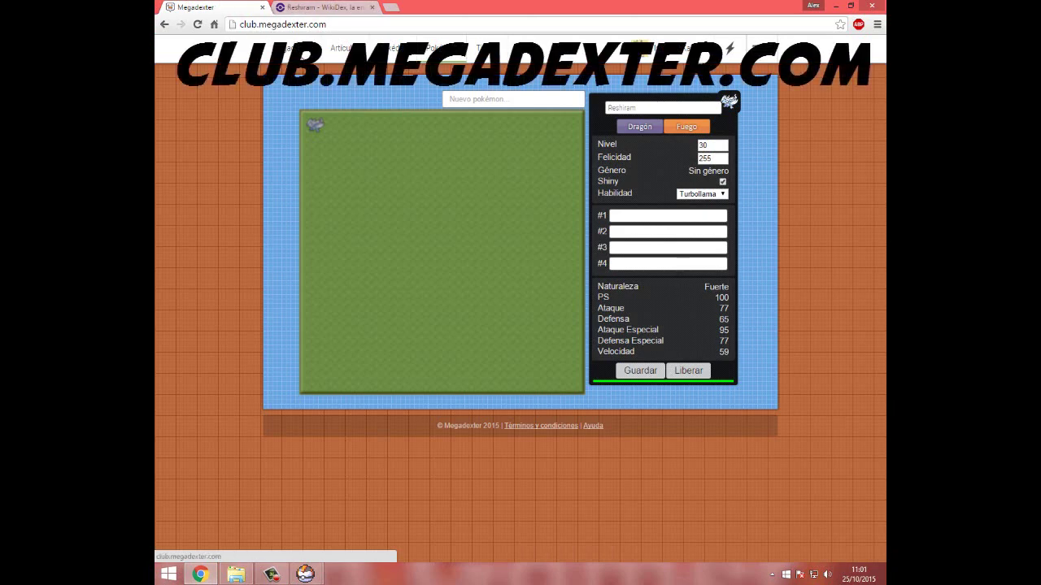
click(281, 48)
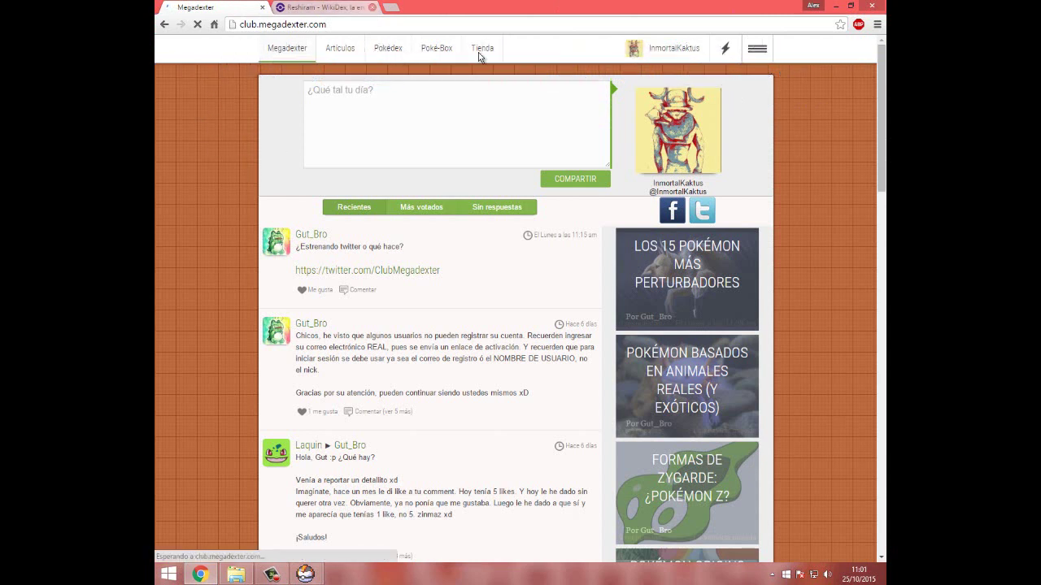
click(436, 51)
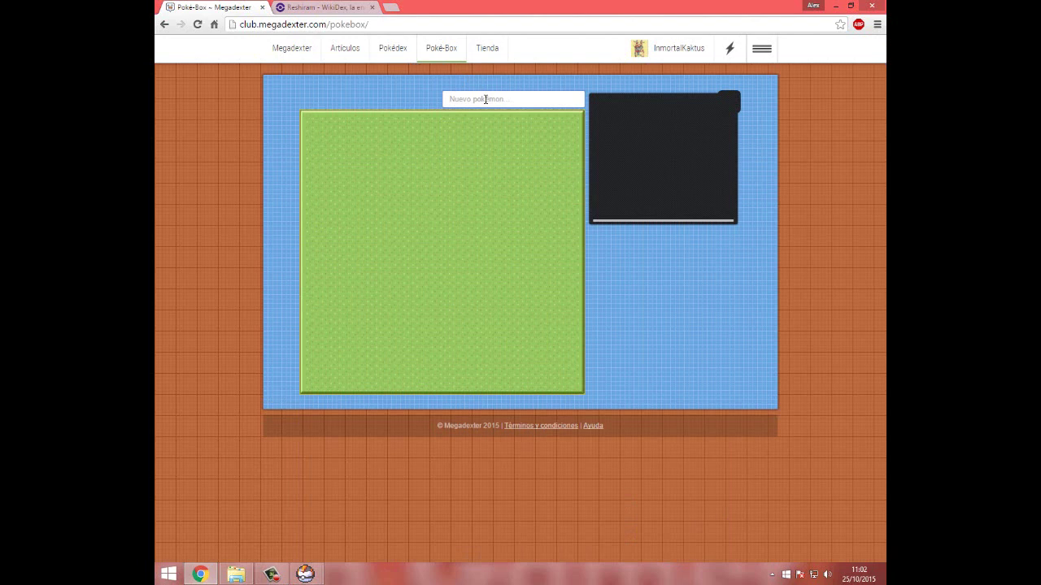
text(Reshiram)
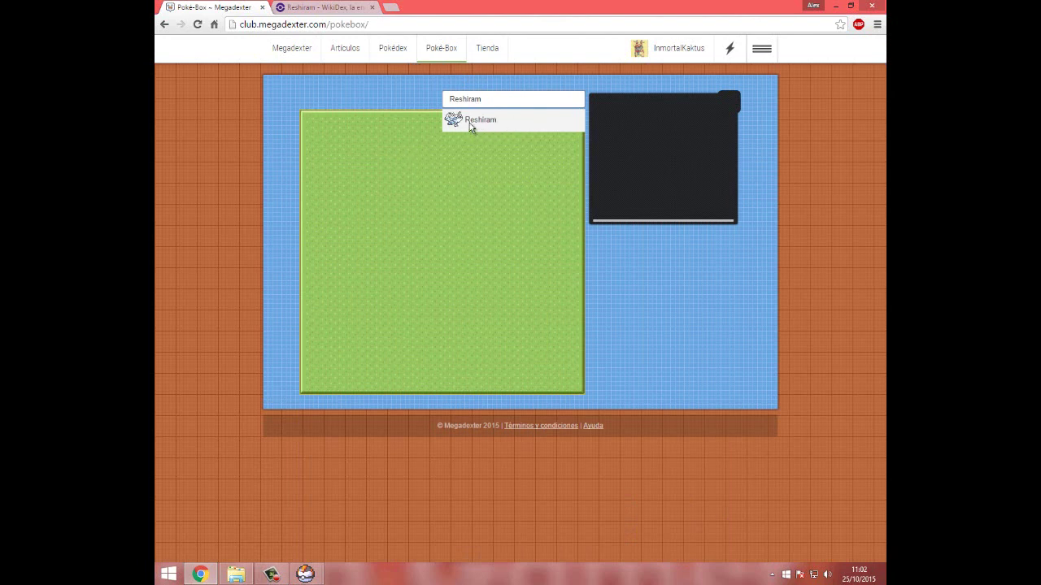
click(469, 123)
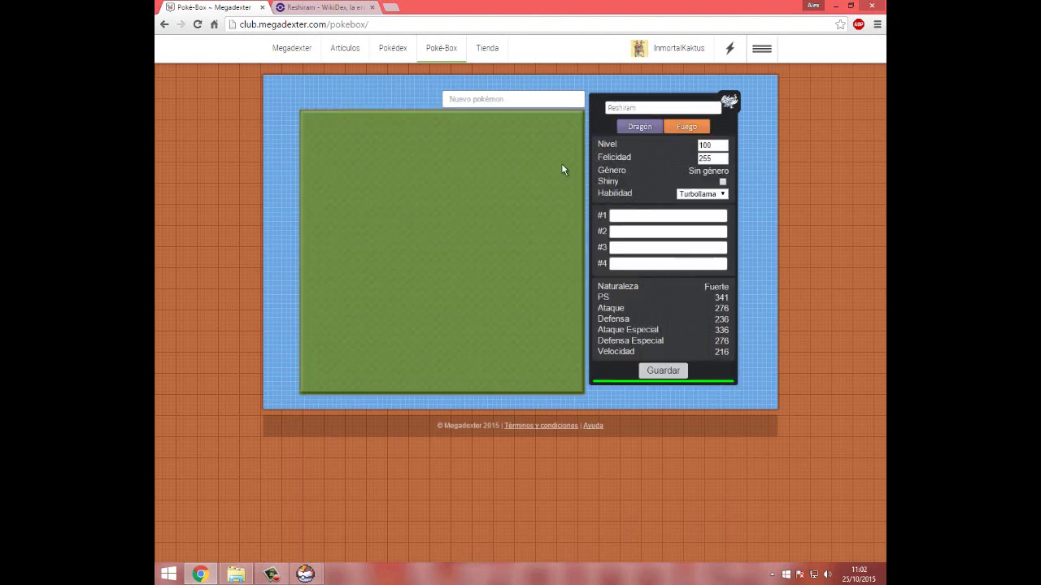
Step: Examine the name, types, level, happiness, ability and stats in Reshiram's Poké-Box entry
double_click(665, 107)
click(664, 107)
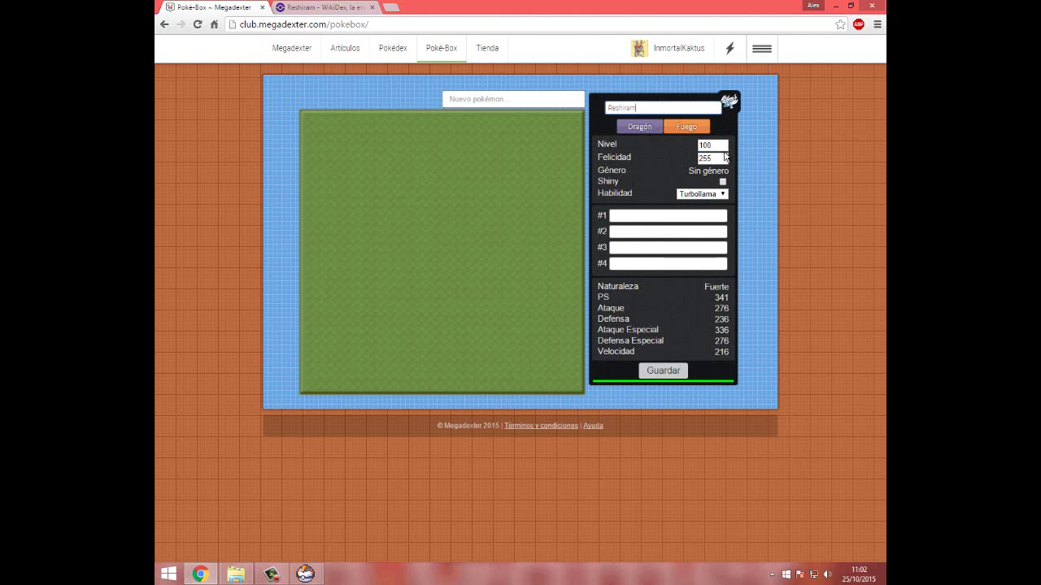
double_click(699, 159)
click(714, 157)
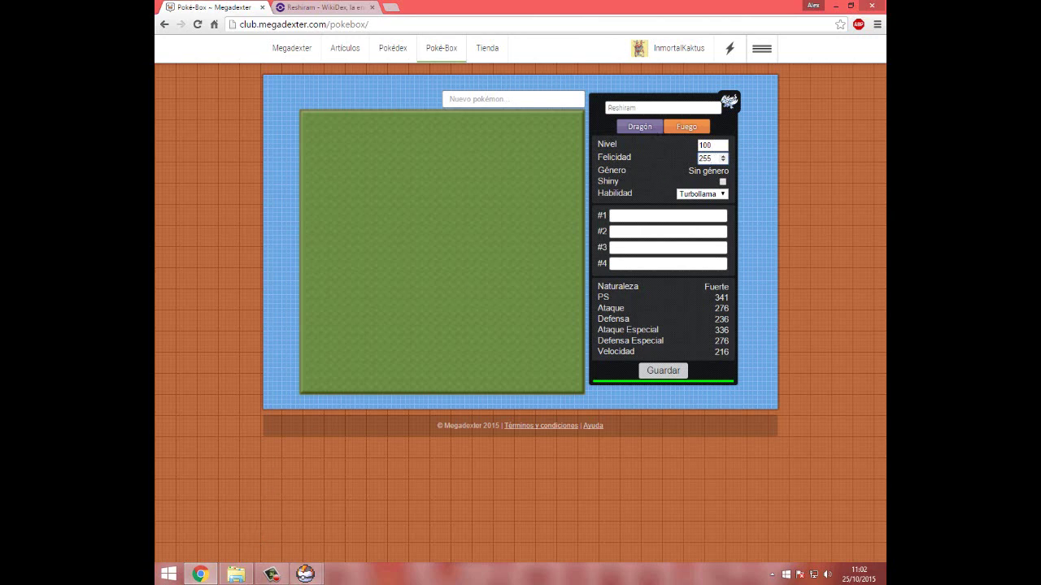
Step: Return to the Pokemon Editor and set Reshiram's two types to Dragon and Fire
mouse_move(305, 574)
click(370, 469)
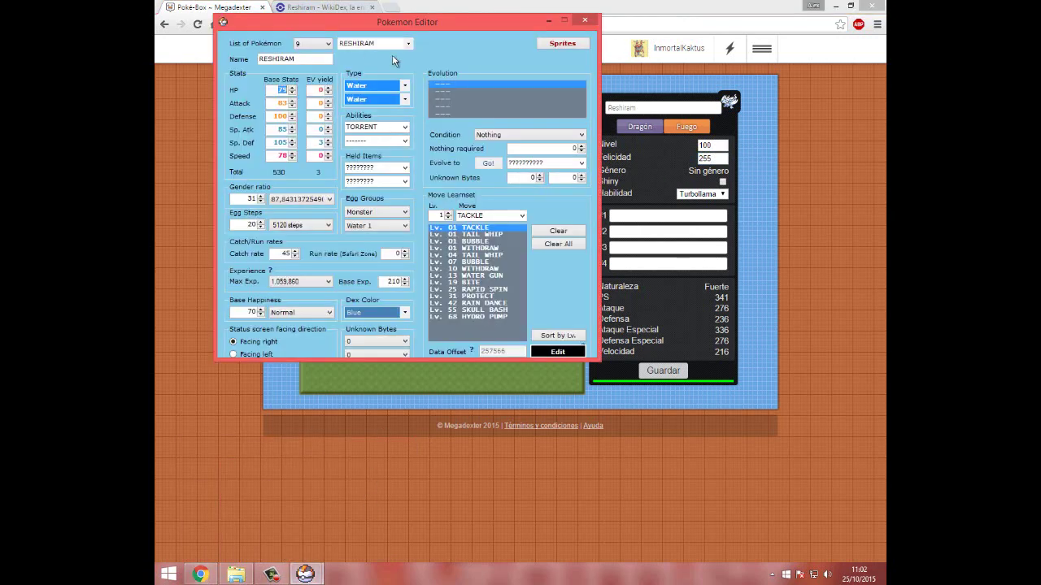
click(405, 90)
click(370, 213)
click(396, 99)
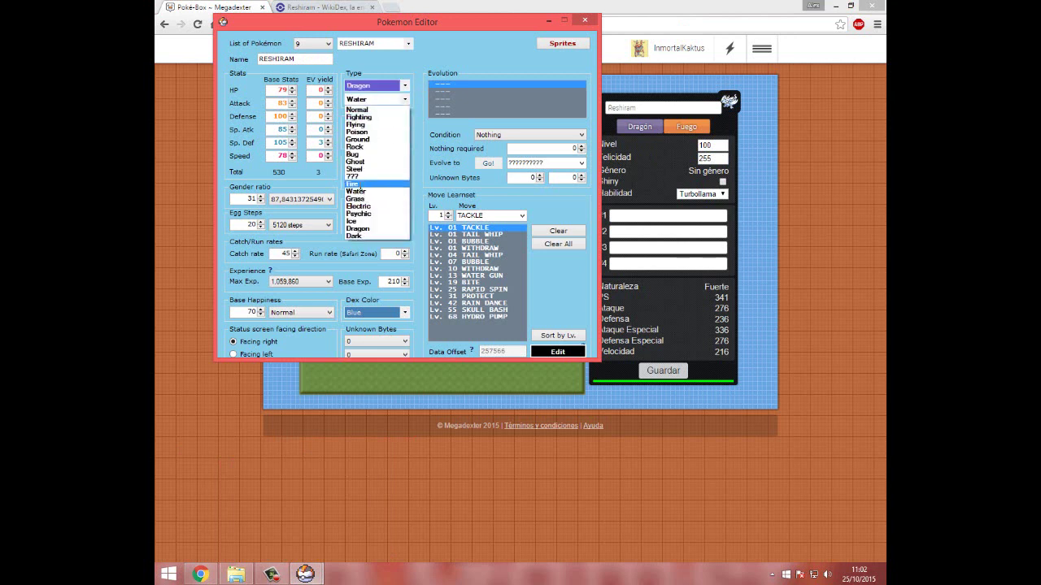
click(363, 187)
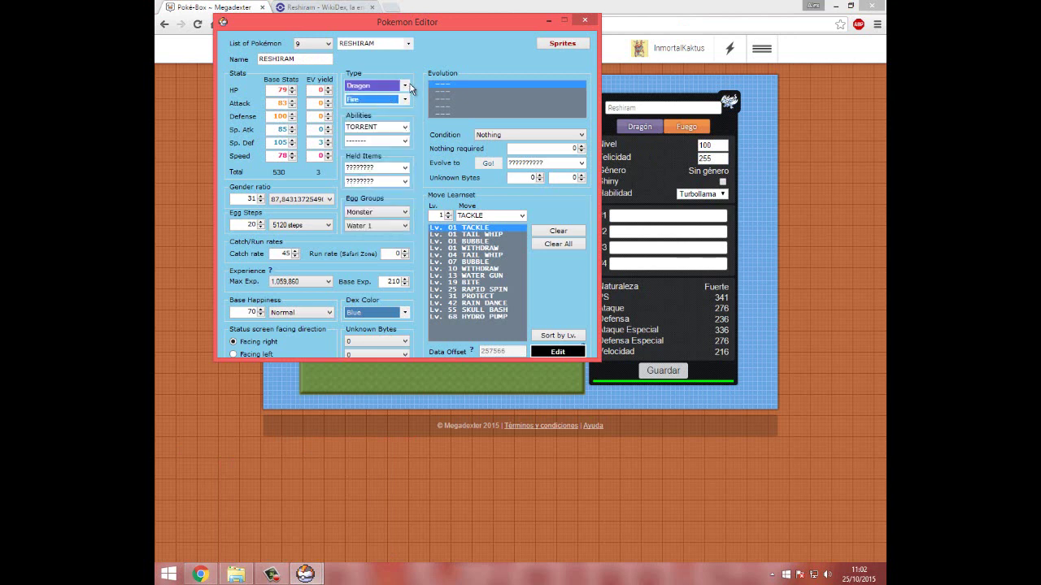
click(410, 84)
click(412, 86)
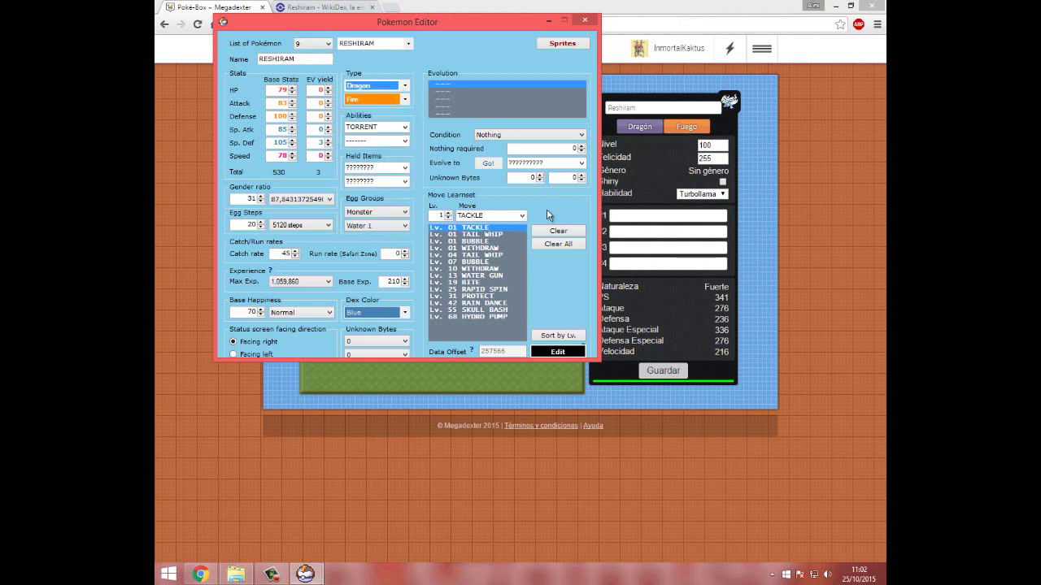
Step: Check the available options for Reshiram's first ability
click(405, 127)
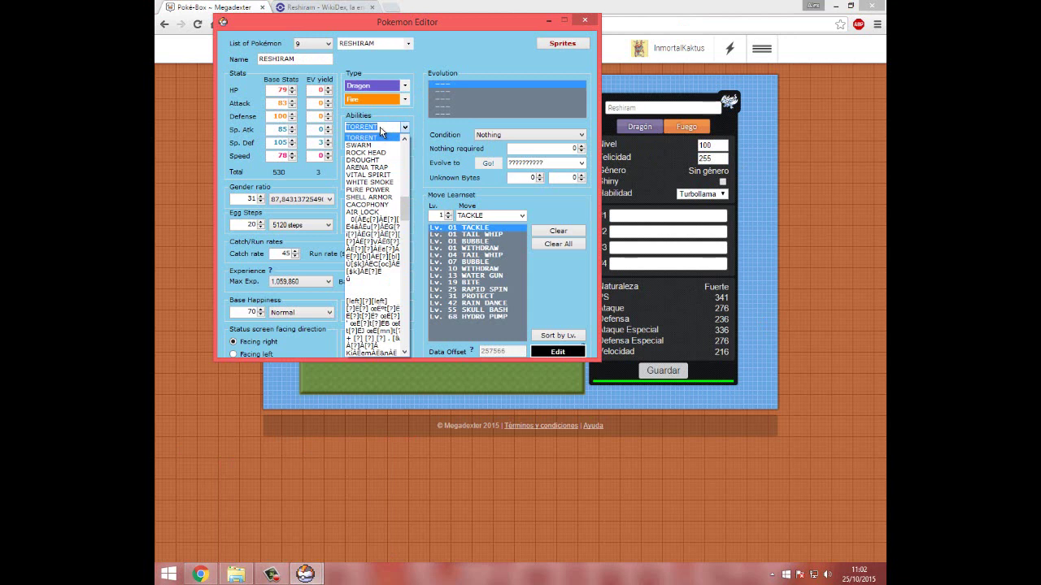
click(406, 128)
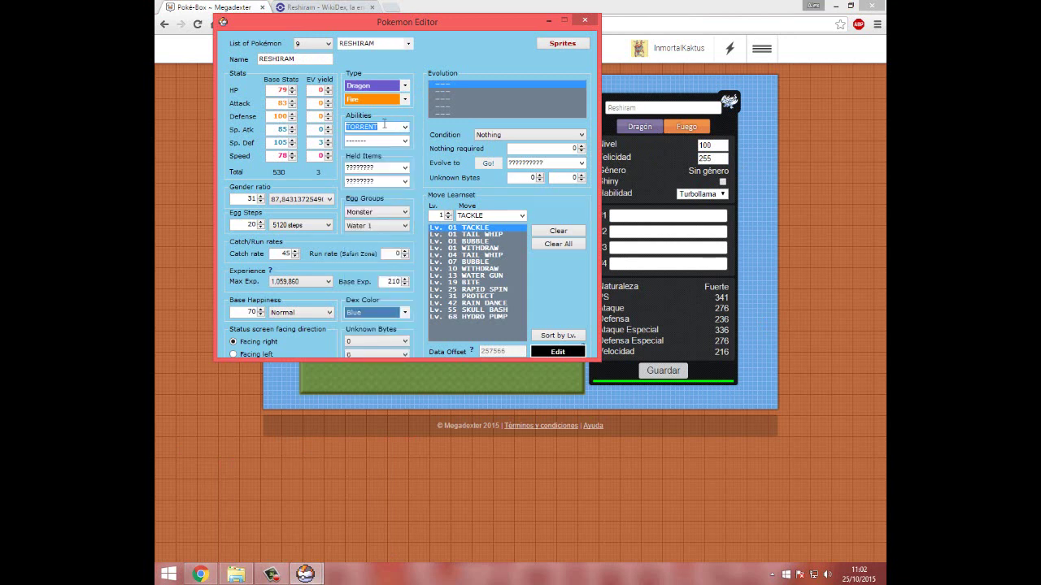